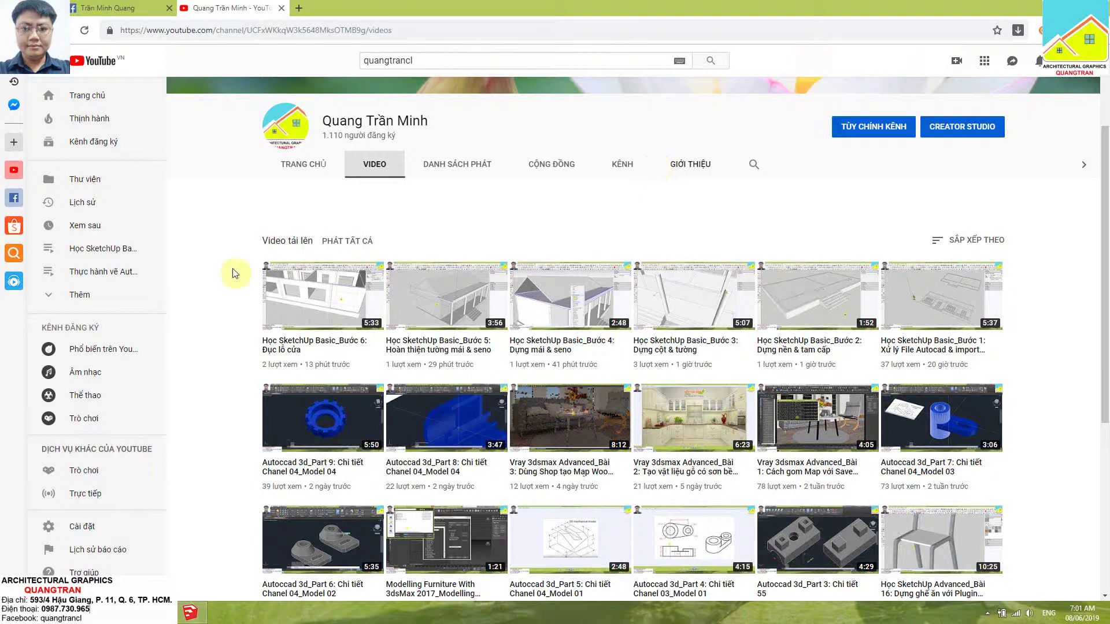
Go from YouTube via the lesson outline to the SketchUp model 'BUOC 7_DUNG CUA DI' and orbit it
{"action": "key", "text": "alt+Tab"}
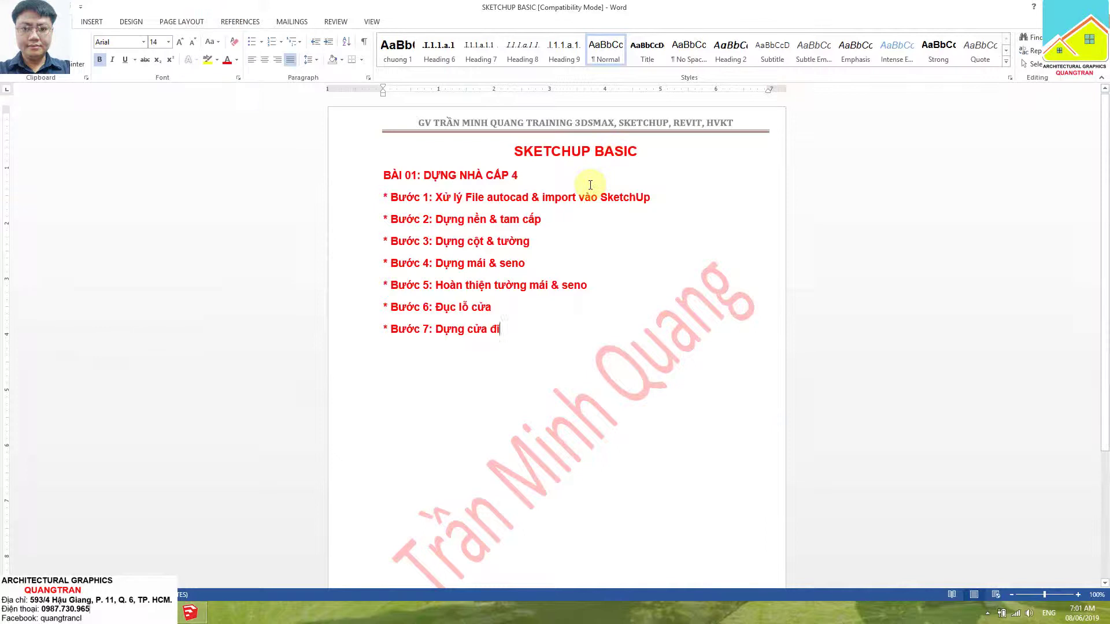
{"action": "left_click", "coordinate": [198, 616]}
{"action": "mouse_move", "coordinate": [458, 322]}
{"action": "middle_mouse_down"}
{"action": "mouse_move", "coordinate": [807, 310]}
{"action": "mouse_move", "coordinate": [520, 380]}
{"action": "mouse_move", "coordinate": [488, 409]}
{"action": "mouse_move", "coordinate": [470, 367]}
{"action": "mouse_move", "coordinate": [576, 434]}
{"action": "middle_mouse_up"}
Draw a 1200 × 2700 mm rectangle over the facade door opening
{"action": "scroll", "coordinate": [576, 434], "scroll_direction": "up", "scroll_amount": 2}
{"action": "scroll", "coordinate": [614, 364], "scroll_direction": "up", "scroll_amount": 1}
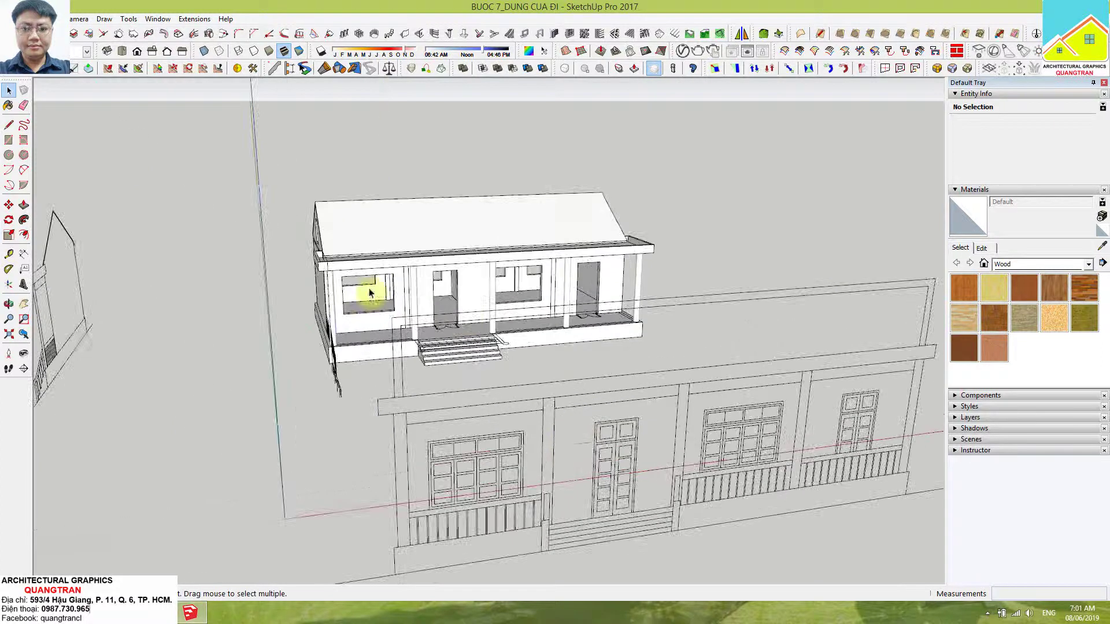
{"action": "scroll", "coordinate": [569, 441], "scroll_direction": "down", "scroll_amount": 2}
{"action": "scroll", "coordinate": [703, 345], "scroll_direction": "up", "scroll_amount": 2}
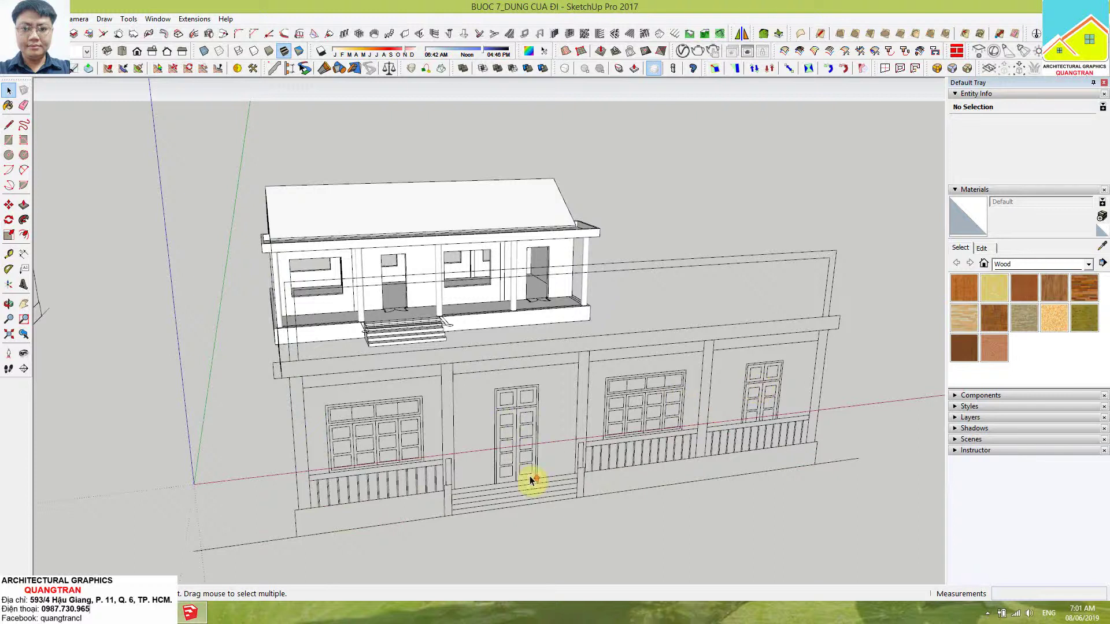
{"action": "scroll", "coordinate": [530, 480], "scroll_direction": "up", "scroll_amount": 1}
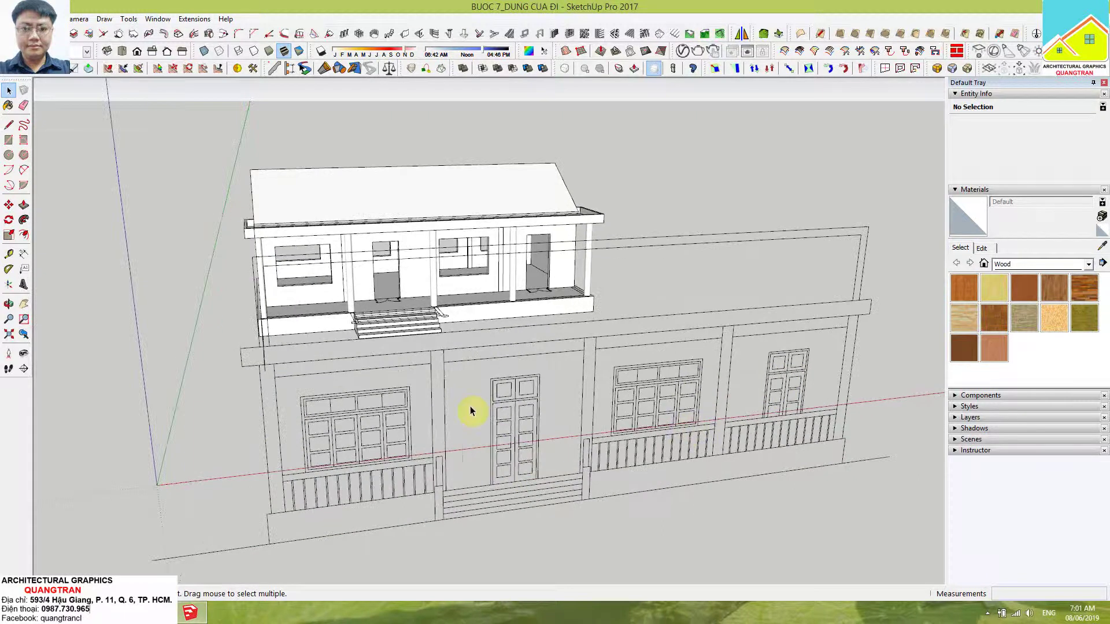
{"action": "scroll", "coordinate": [496, 391], "scroll_direction": "up", "scroll_amount": 2}
{"action": "scroll", "coordinate": [476, 379], "scroll_direction": "up", "scroll_amount": 2}
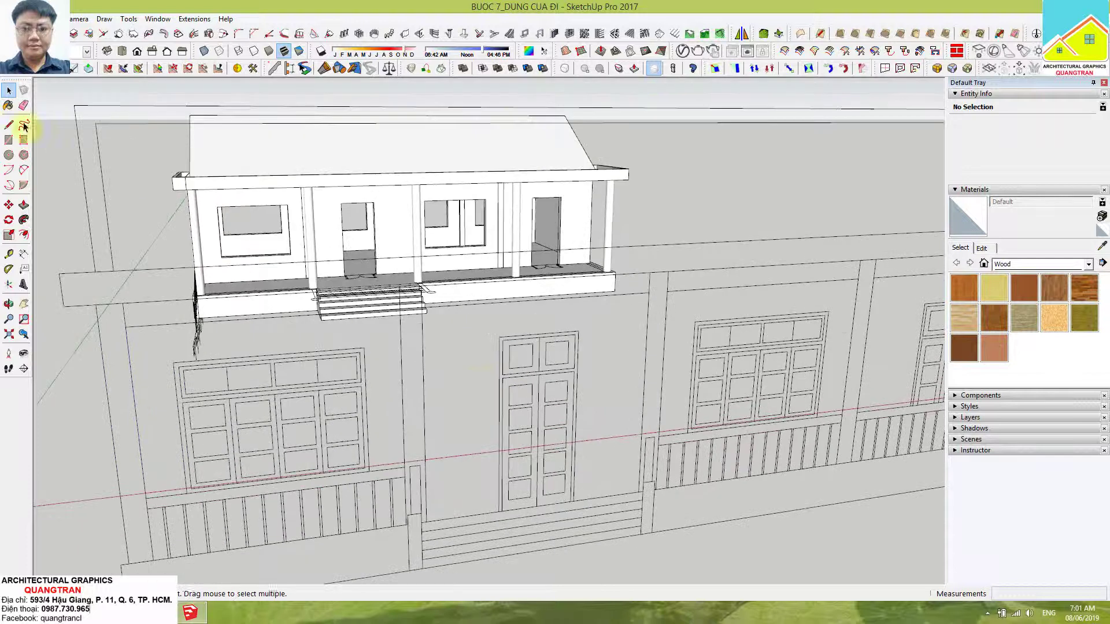
{"action": "left_click", "coordinate": [6, 139]}
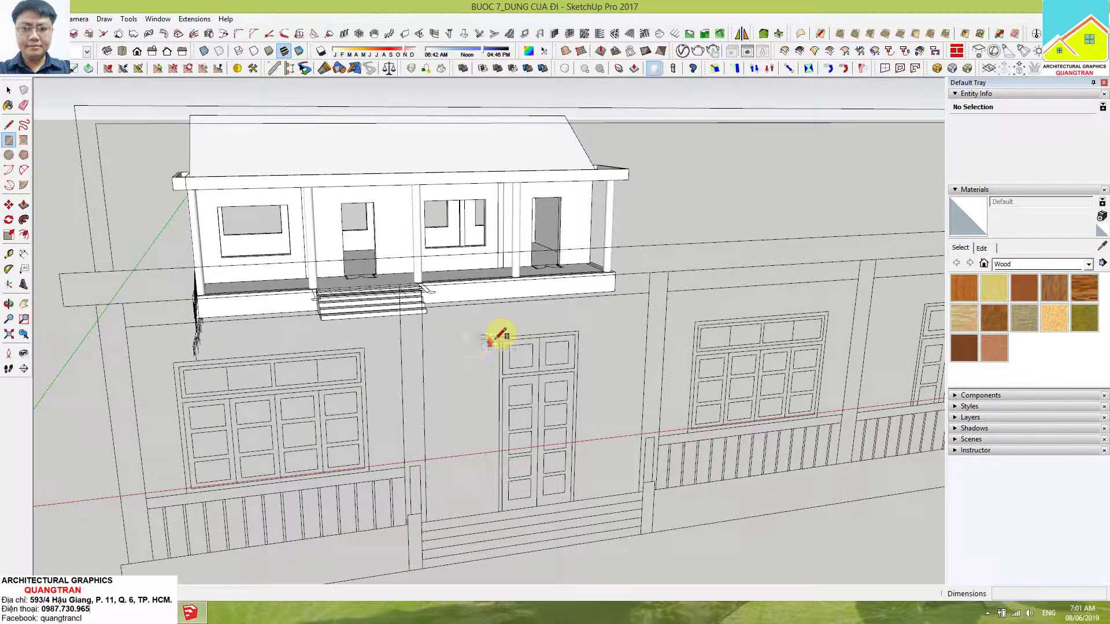
{"action": "scroll", "coordinate": [503, 329], "scroll_direction": "up", "scroll_amount": 2}
{"action": "left_click", "coordinate": [509, 334]}
{"action": "scroll", "coordinate": [606, 445], "scroll_direction": "down", "scroll_amount": 1}
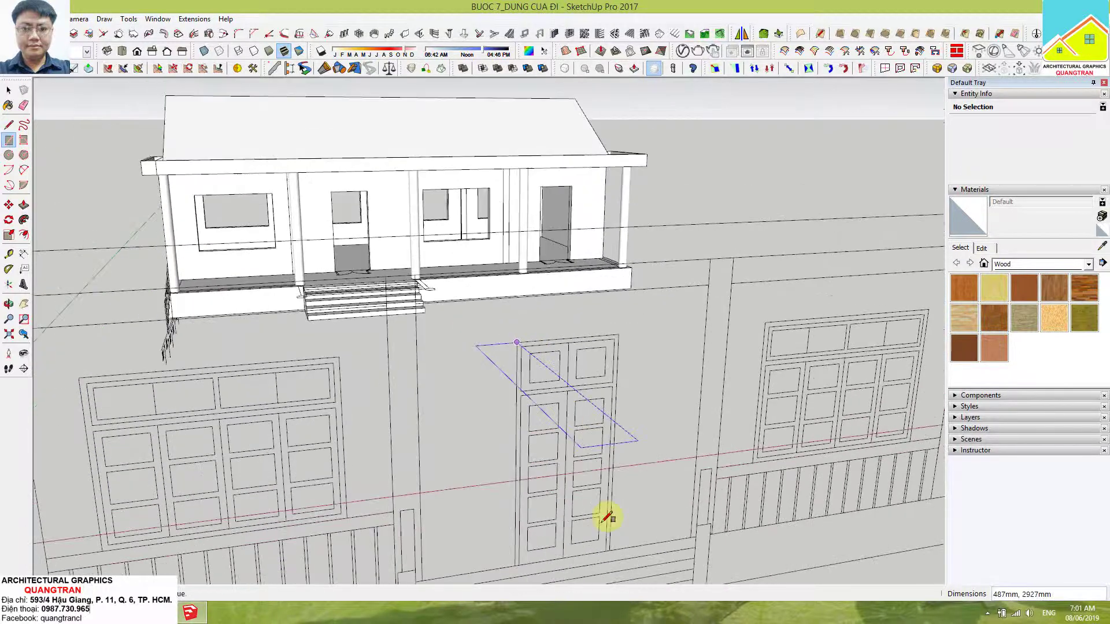
{"action": "left_click", "coordinate": [611, 555]}
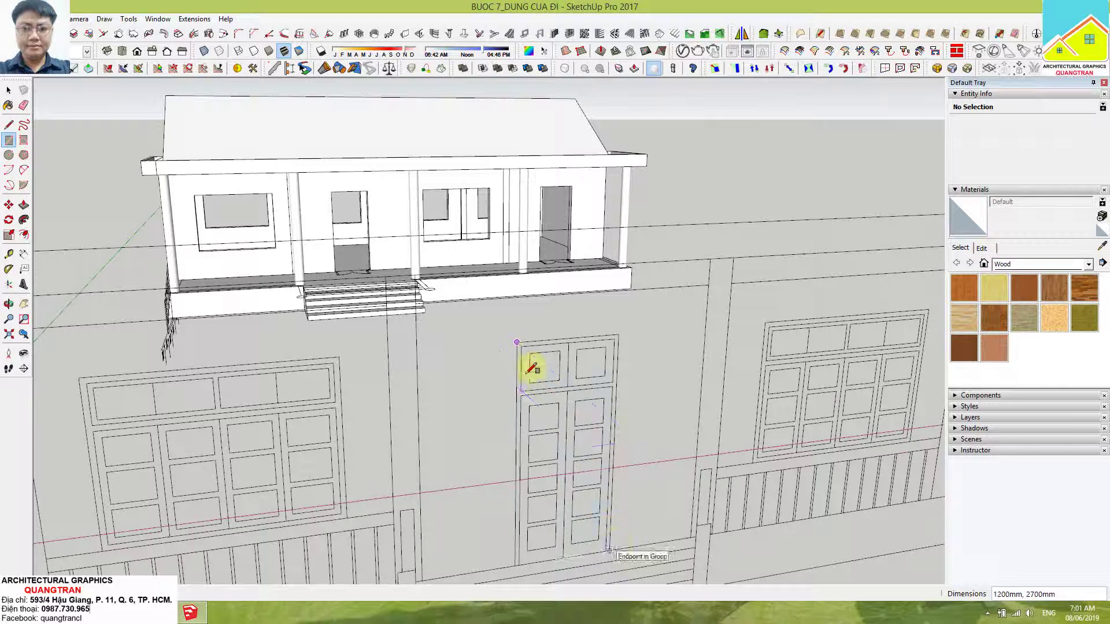
Draw a 1100 × 510 mm transom rectangle across the top of the door
{"action": "scroll", "coordinate": [530, 346], "scroll_direction": "up", "scroll_amount": 1}
{"action": "scroll", "coordinate": [523, 341], "scroll_direction": "up", "scroll_amount": 1}
{"action": "left_click", "coordinate": [516, 344]}
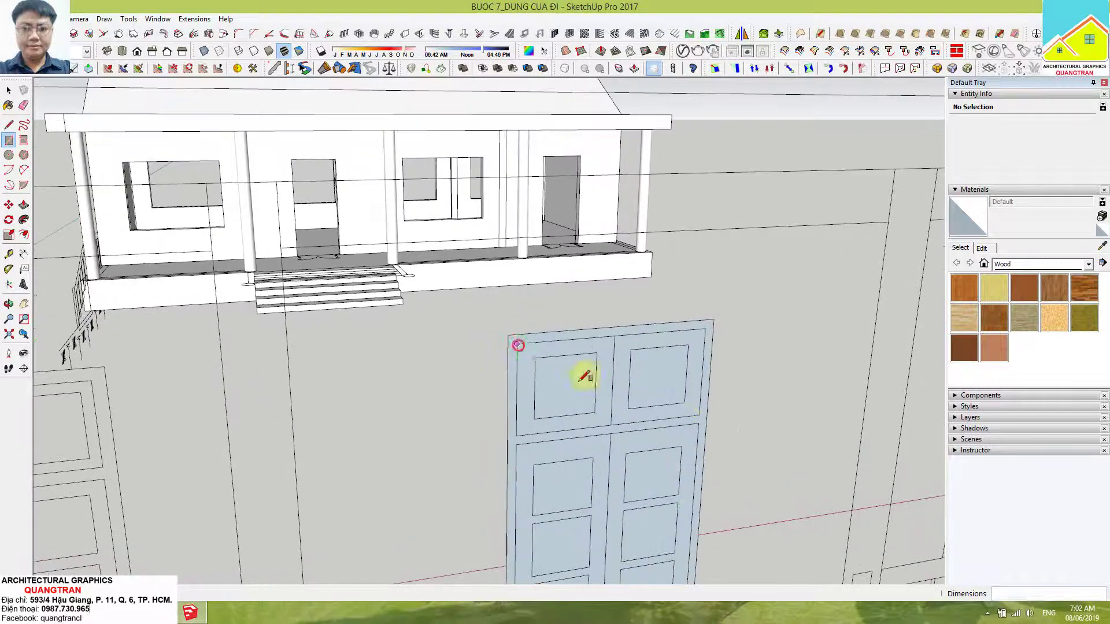
{"action": "left_click", "coordinate": [701, 412]}
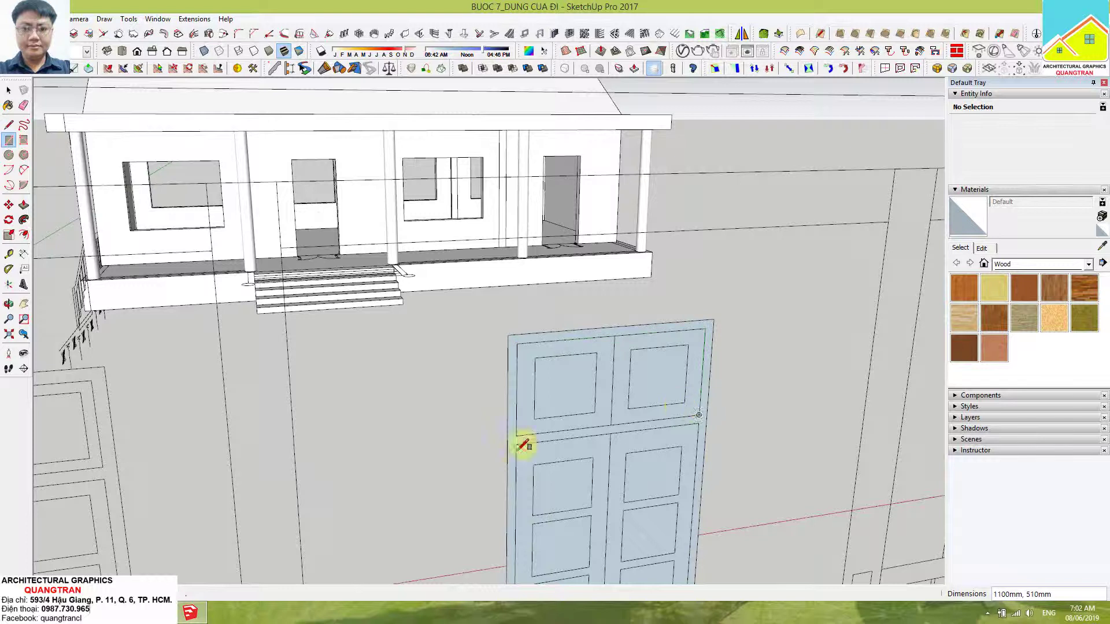
{"action": "scroll", "coordinate": [578, 479], "scroll_direction": "down", "scroll_amount": 2}
{"action": "scroll", "coordinate": [579, 429], "scroll_direction": "down", "scroll_amount": 2}
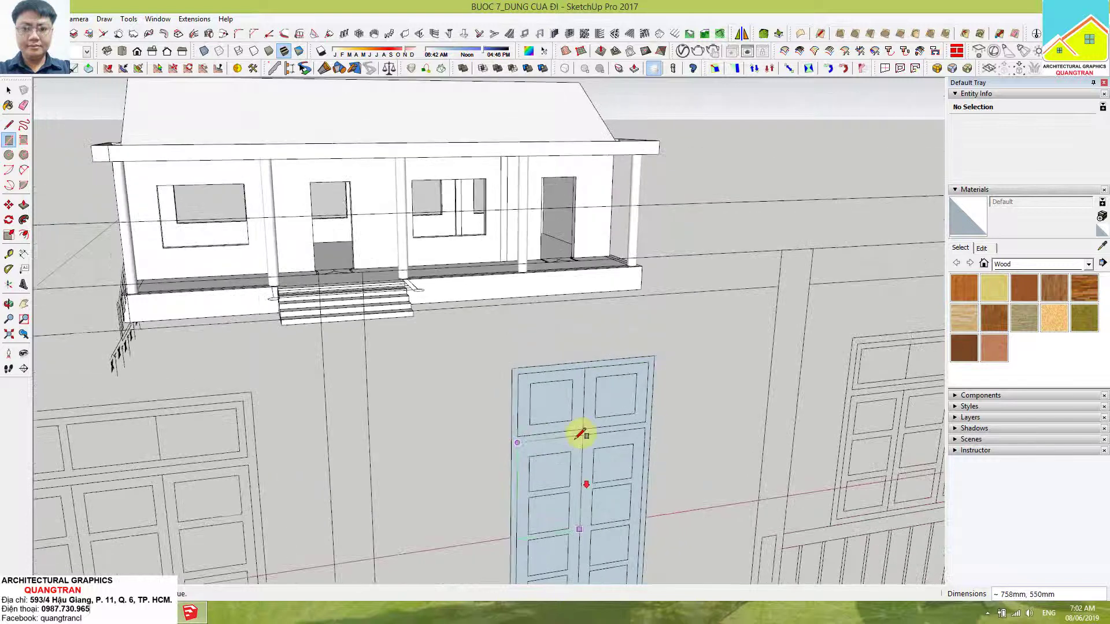
{"action": "scroll", "coordinate": [565, 354], "scroll_direction": "down", "scroll_amount": 2}
{"action": "scroll", "coordinate": [601, 563], "scroll_direction": "down", "scroll_amount": 2}
{"action": "scroll", "coordinate": [601, 564], "scroll_direction": "up", "scroll_amount": 2}
{"action": "scroll", "coordinate": [615, 526], "scroll_direction": "up", "scroll_amount": 2}
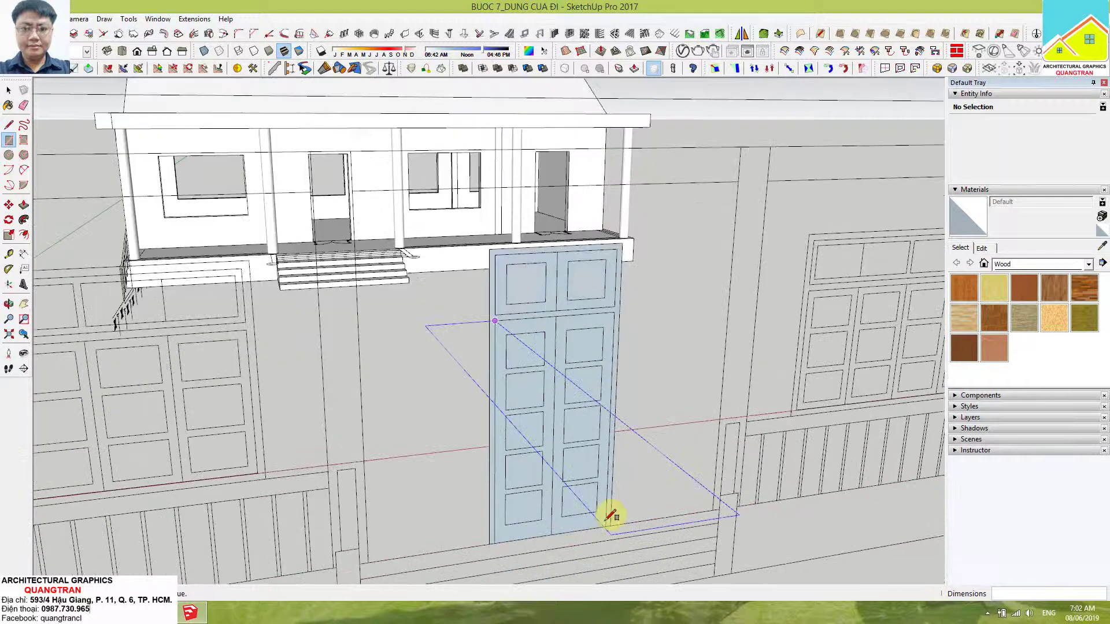
{"action": "scroll", "coordinate": [607, 446], "scroll_direction": "up", "scroll_amount": 3}
{"action": "key", "text": "space"}
Select the door's transom face and orbit to a side view of the facade door
{"action": "left_click", "coordinate": [536, 435]}
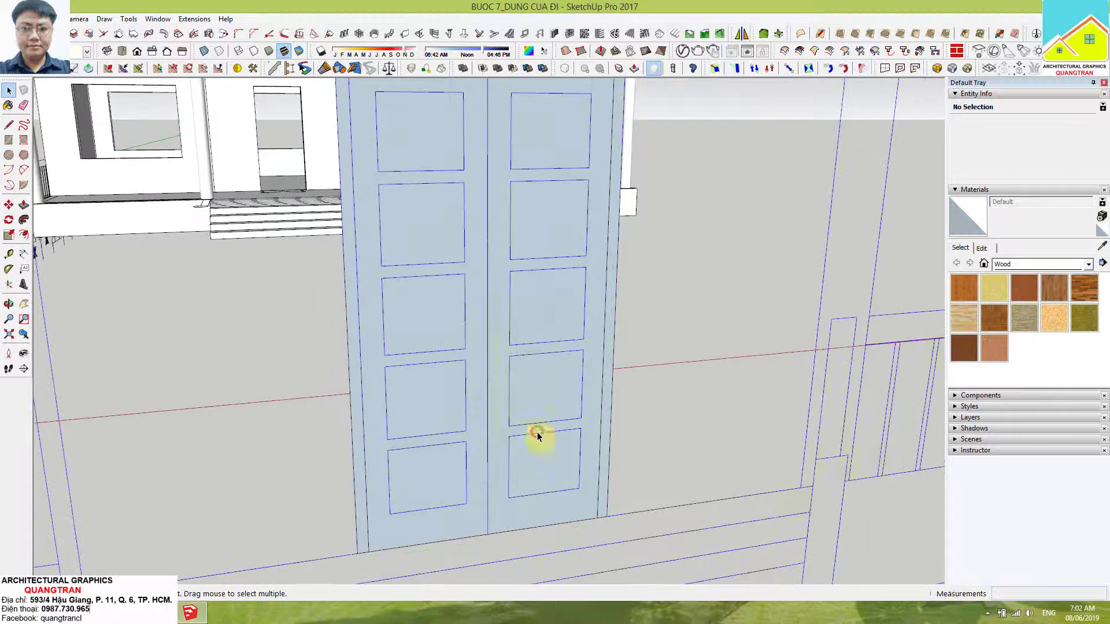
{"action": "double_click", "coordinate": [534, 375]}
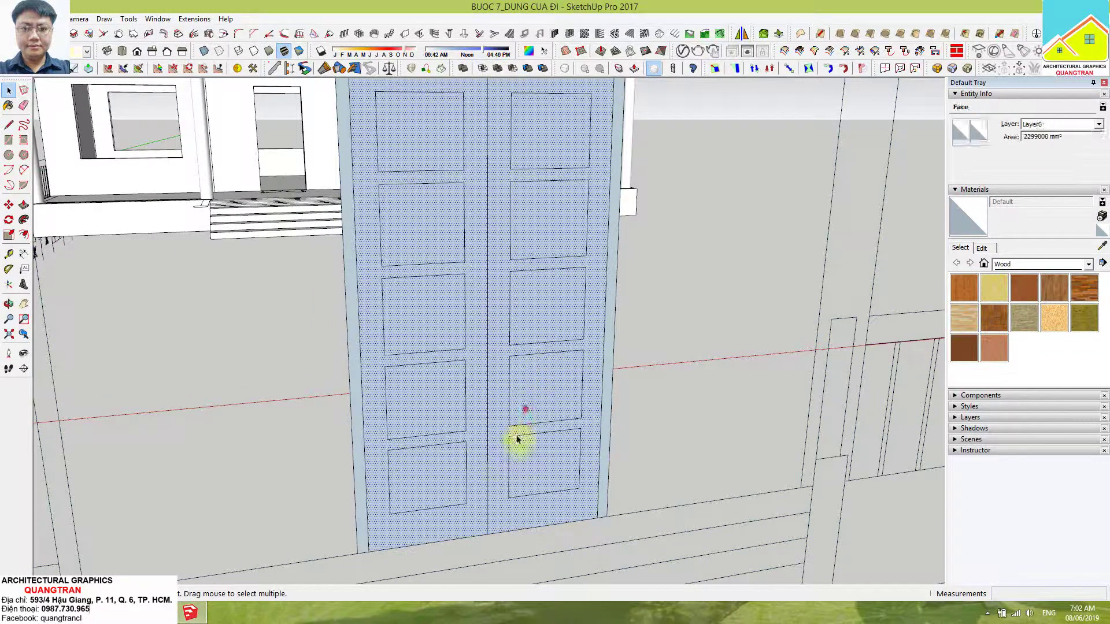
{"action": "scroll", "coordinate": [540, 286], "scroll_direction": "down", "scroll_amount": 3}
{"action": "left_click", "coordinate": [537, 283]}
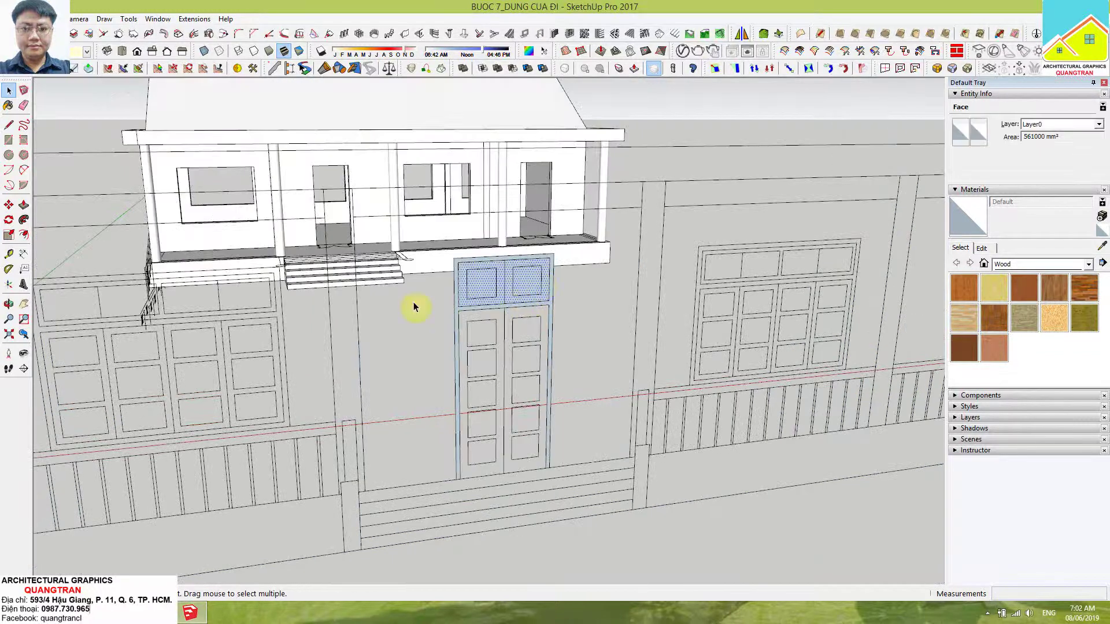
{"action": "middle_click_drag", "start_coordinate": [808, 352], "coordinate": [459, 418]}
{"action": "scroll", "coordinate": [646, 404], "scroll_direction": "down", "scroll_amount": 5}
{"action": "mouse_move", "coordinate": [646, 404]}
{"action": "middle_mouse_down"}
{"action": "mouse_move", "coordinate": [793, 297]}
{"action": "mouse_move", "coordinate": [773, 275]}
{"action": "middle_mouse_up"}
{"action": "scroll", "coordinate": [695, 307], "scroll_direction": "up", "scroll_amount": 5}
{"action": "scroll", "coordinate": [699, 302], "scroll_direction": "up", "scroll_amount": 3}
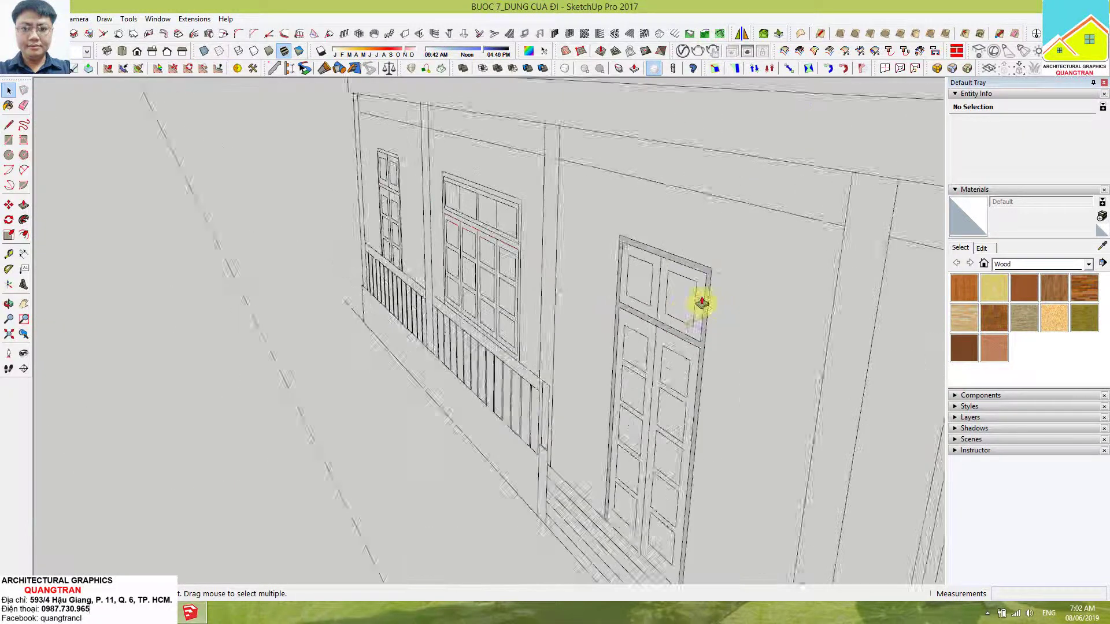
{"action": "scroll", "coordinate": [703, 302], "scroll_direction": "up", "scroll_amount": 2}
Push/pull the door frame face outward to 80 mm deep
{"action": "key", "text": "p"}
{"action": "left_click", "coordinate": [707, 267]}
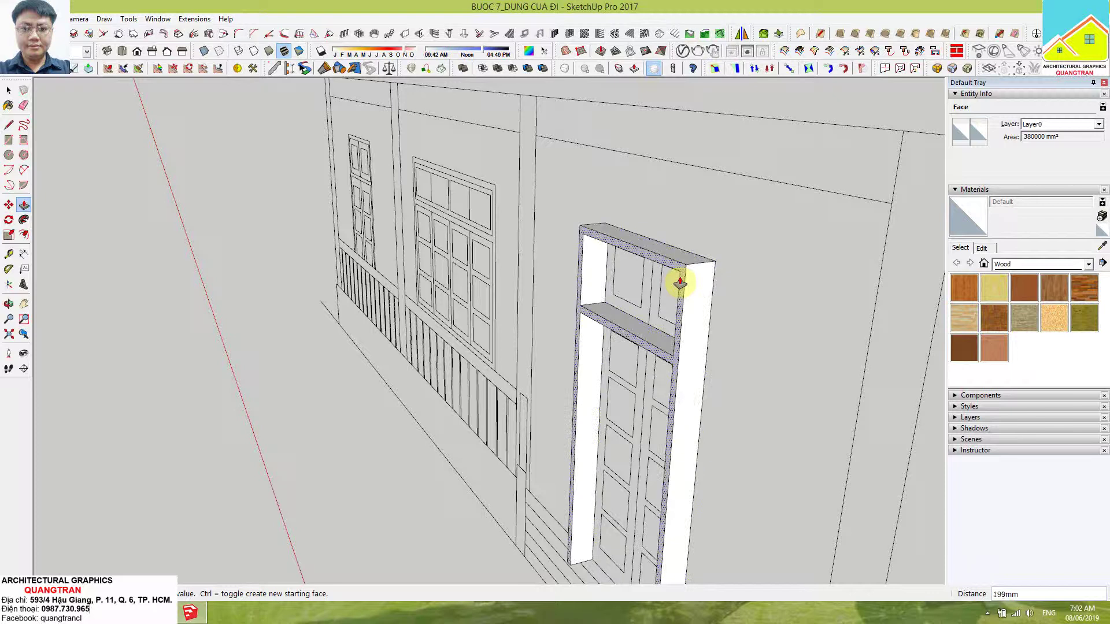
{"action": "key", "text": "Return"}
{"action": "key", "text": "space"}
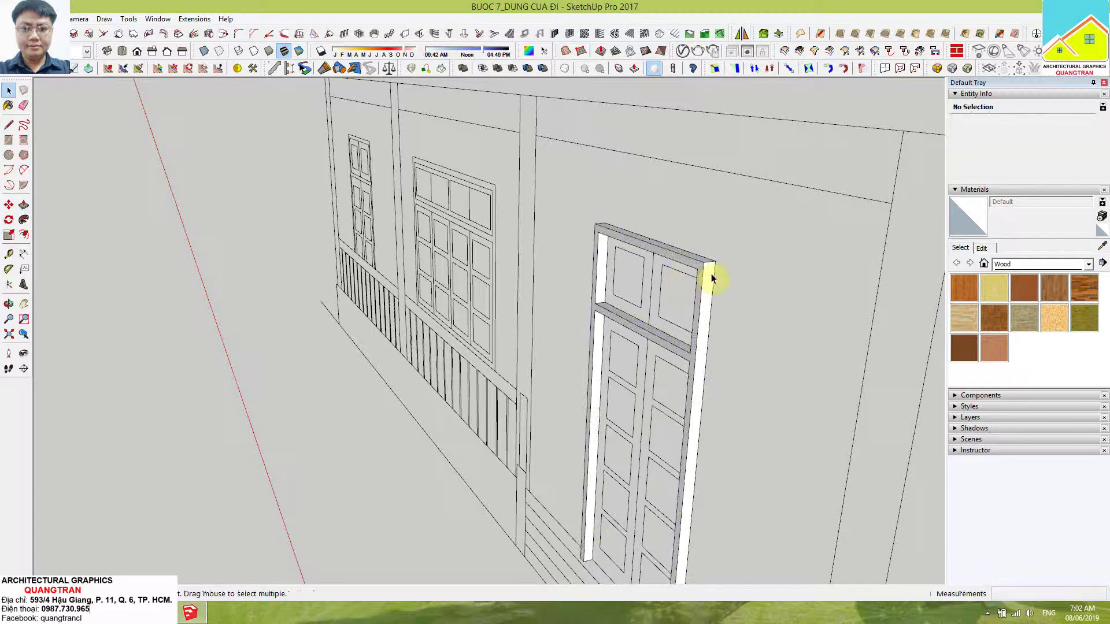
Make the whole door frame a single group and collapse Entity Info
{"action": "scroll", "coordinate": [710, 278], "scroll_direction": "up", "scroll_amount": 1}
{"action": "triple_click", "coordinate": [710, 277]}
{"action": "right_click", "coordinate": [711, 275]}
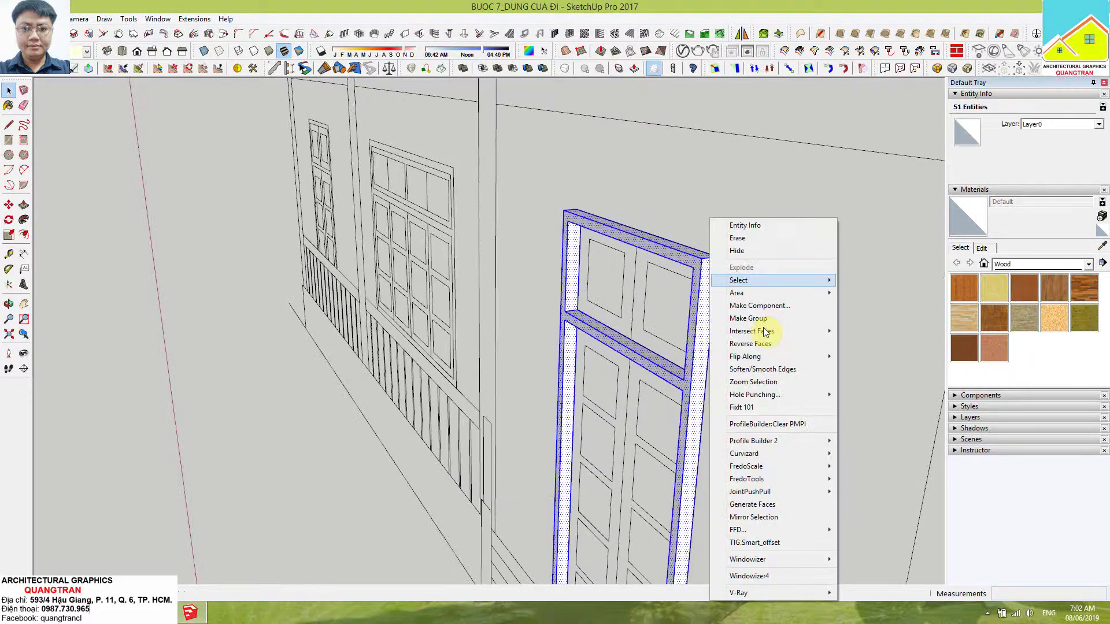
{"action": "left_click", "coordinate": [762, 318]}
{"action": "middle_click_drag", "start_coordinate": [607, 318], "coordinate": [389, 285]}
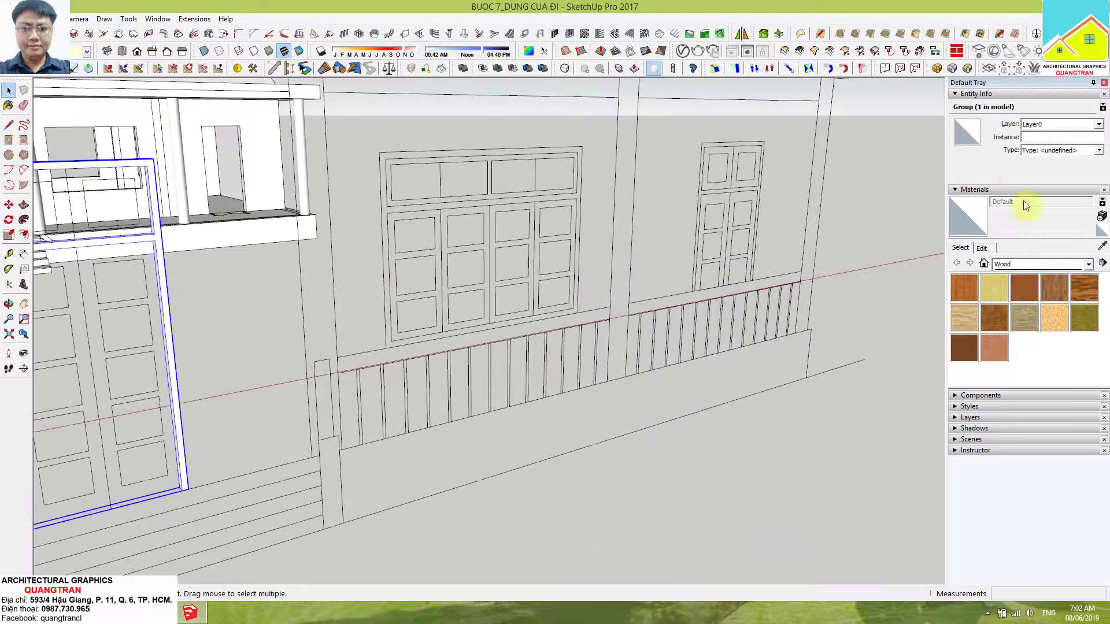
{"action": "left_click", "coordinate": [975, 94]}
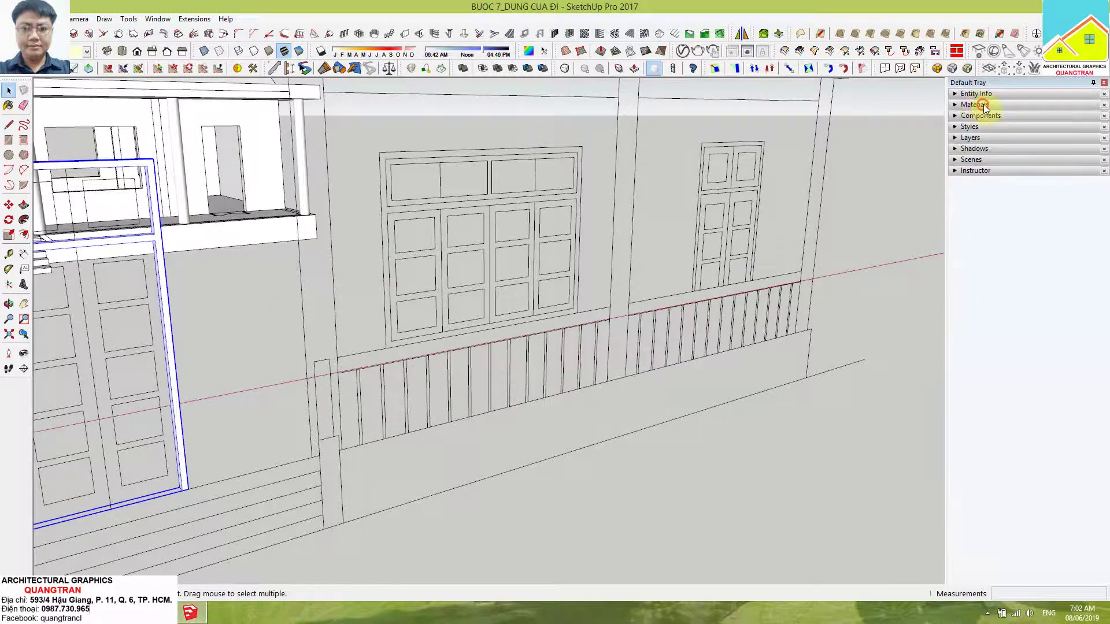
Pick Wood Cherry Original from the Wood category in the Materials panel
{"action": "left_click", "coordinate": [976, 105]}
{"action": "left_click", "coordinate": [1014, 180]}
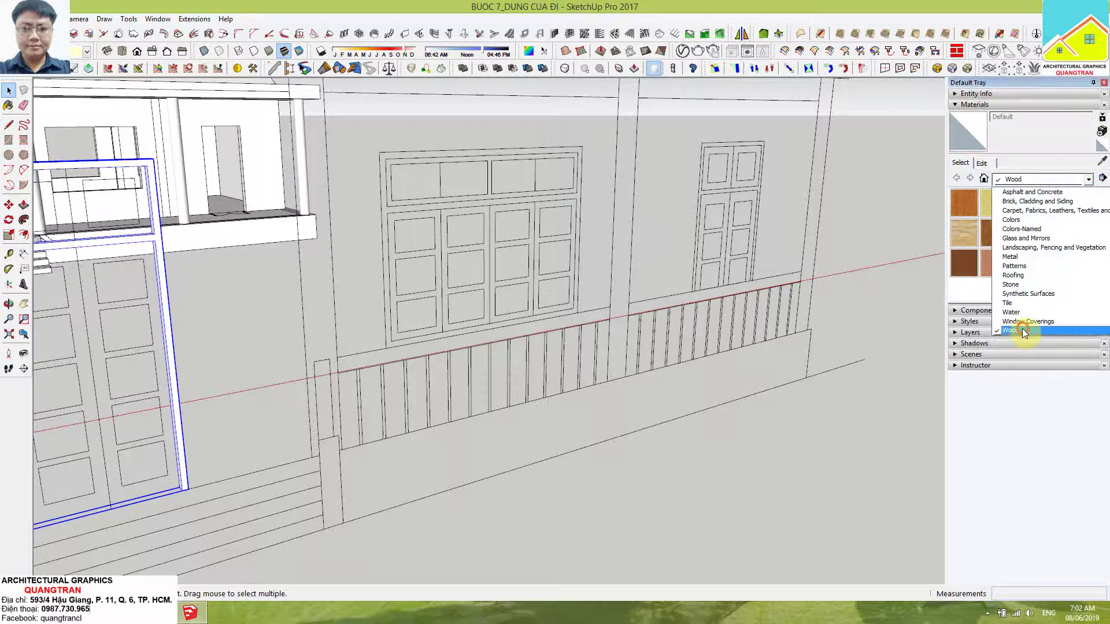
{"action": "left_click", "coordinate": [1020, 334]}
{"action": "left_click", "coordinate": [1025, 203]}
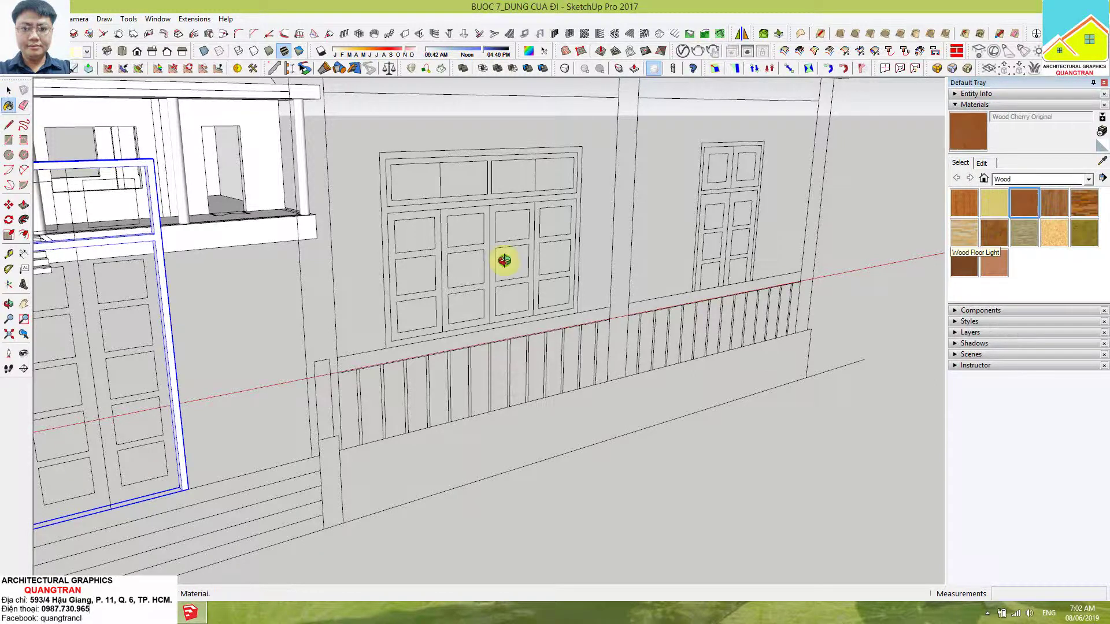
Paint the door frame group with Wood Cherry Original and view it from the front
{"action": "middle_click_drag", "start_coordinate": [532, 264], "coordinate": [247, 211]}
{"action": "scroll", "coordinate": [243, 220], "scroll_direction": "up", "scroll_amount": 5}
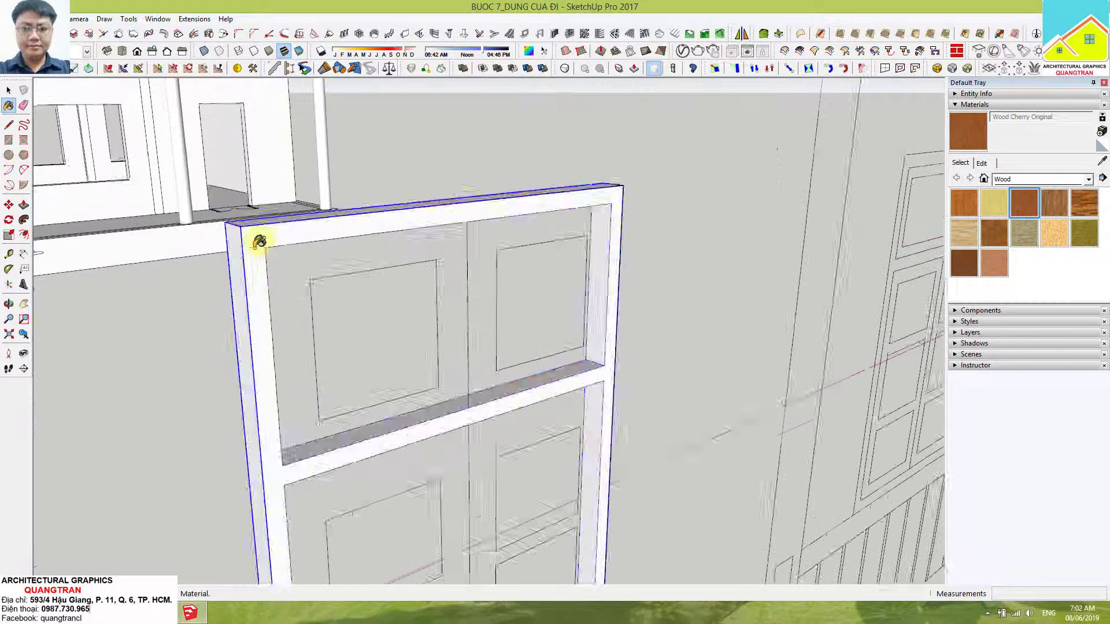
{"action": "left_click", "coordinate": [277, 224]}
{"action": "key", "text": "space"}
{"action": "scroll", "coordinate": [572, 225], "scroll_direction": "down", "scroll_amount": 1}
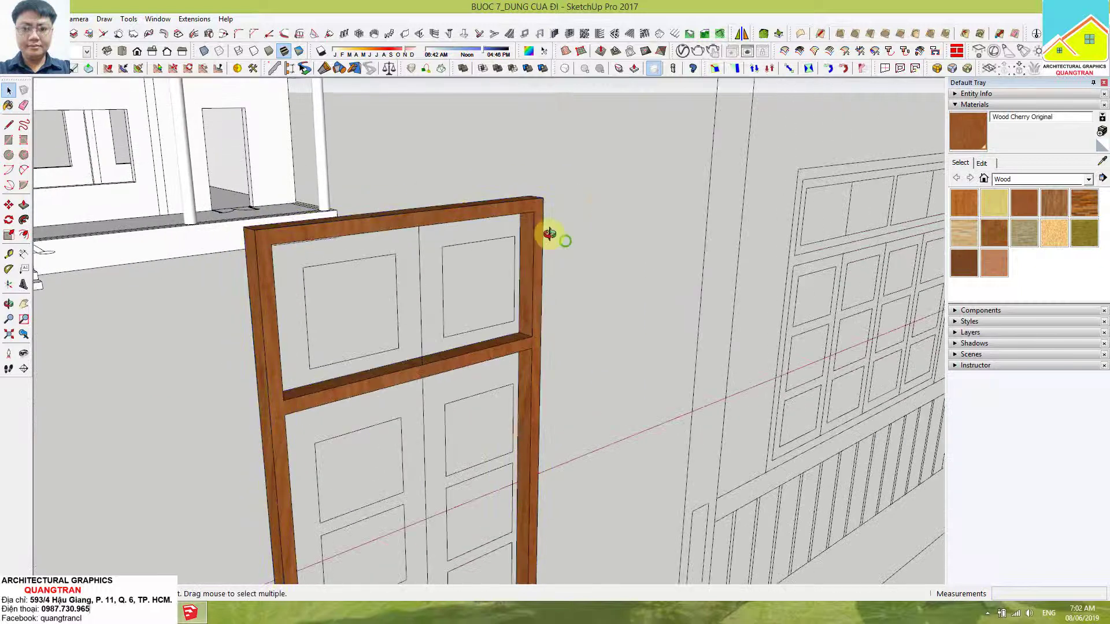
{"action": "scroll", "coordinate": [538, 260], "scroll_direction": "down", "scroll_amount": 4}
{"action": "scroll", "coordinate": [497, 306], "scroll_direction": "up", "scroll_amount": 1}
{"action": "scroll", "coordinate": [485, 321], "scroll_direction": "up", "scroll_amount": 2}
{"action": "scroll", "coordinate": [451, 306], "scroll_direction": "down", "scroll_amount": 2}
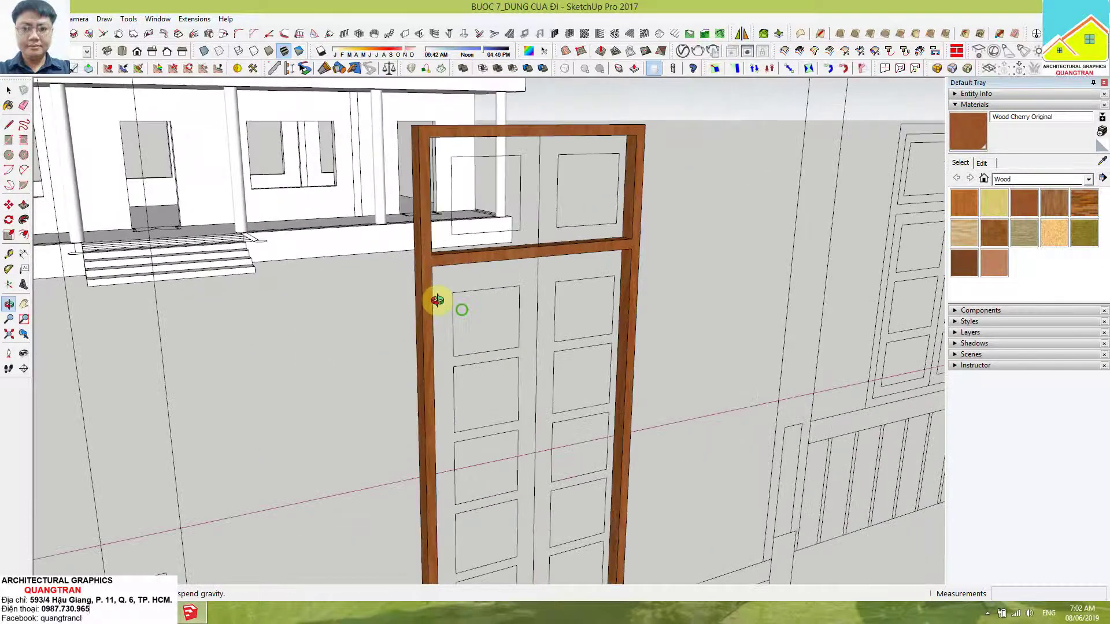
{"action": "middle_click_drag", "start_coordinate": [436, 300], "coordinate": [251, 241]}
{"action": "scroll", "coordinate": [264, 219], "scroll_direction": "down", "scroll_amount": 1}
{"action": "scroll", "coordinate": [265, 219], "scroll_direction": "up", "scroll_amount": 2}
Trace rectangles over the left door leaf and the upper-left transom opening
{"action": "scroll", "coordinate": [272, 218], "scroll_direction": "up", "scroll_amount": 1}
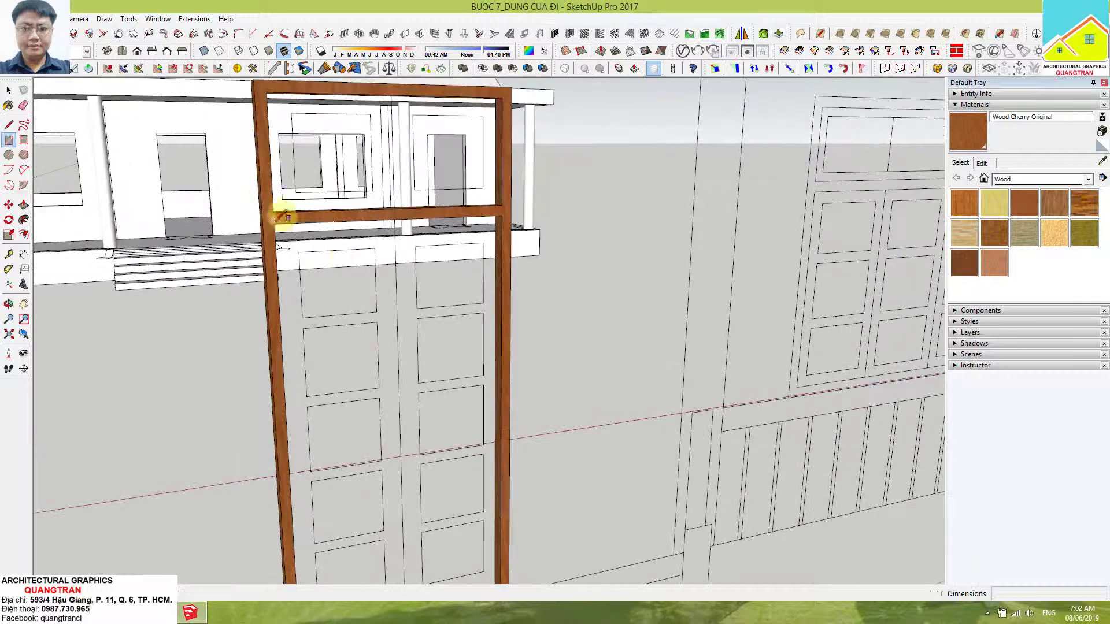
{"action": "key", "text": "r"}
{"action": "left_click", "coordinate": [274, 224]}
{"action": "scroll", "coordinate": [421, 404], "scroll_direction": "down", "scroll_amount": 1}
{"action": "scroll", "coordinate": [421, 527], "scroll_direction": "down", "scroll_amount": 3}
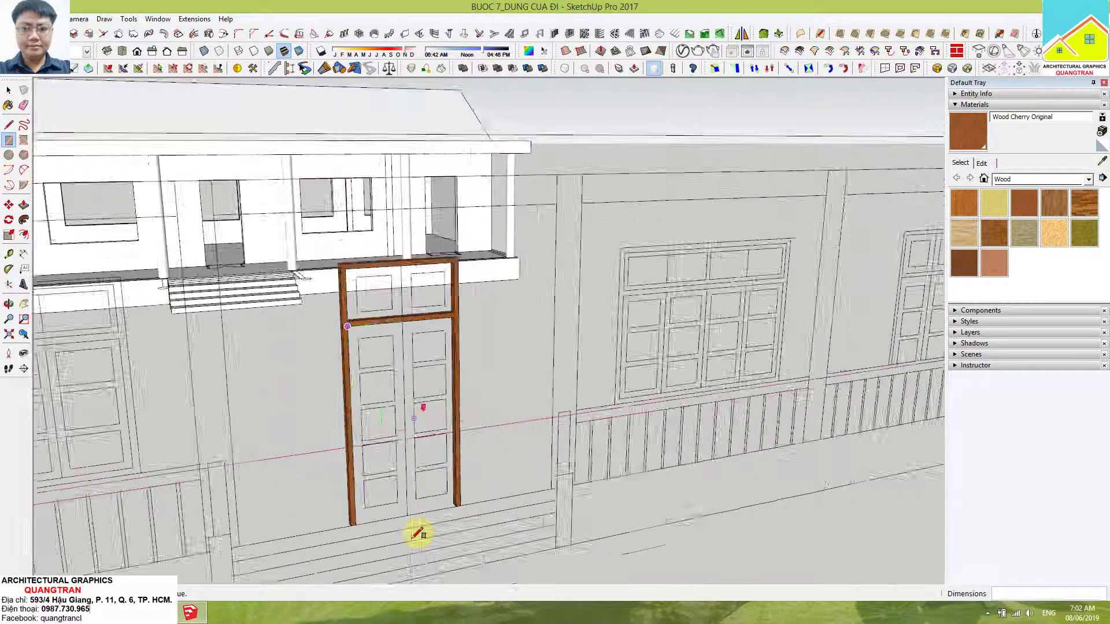
{"action": "scroll", "coordinate": [427, 489], "scroll_direction": "down", "scroll_amount": 1}
{"action": "left_click", "coordinate": [413, 492]}
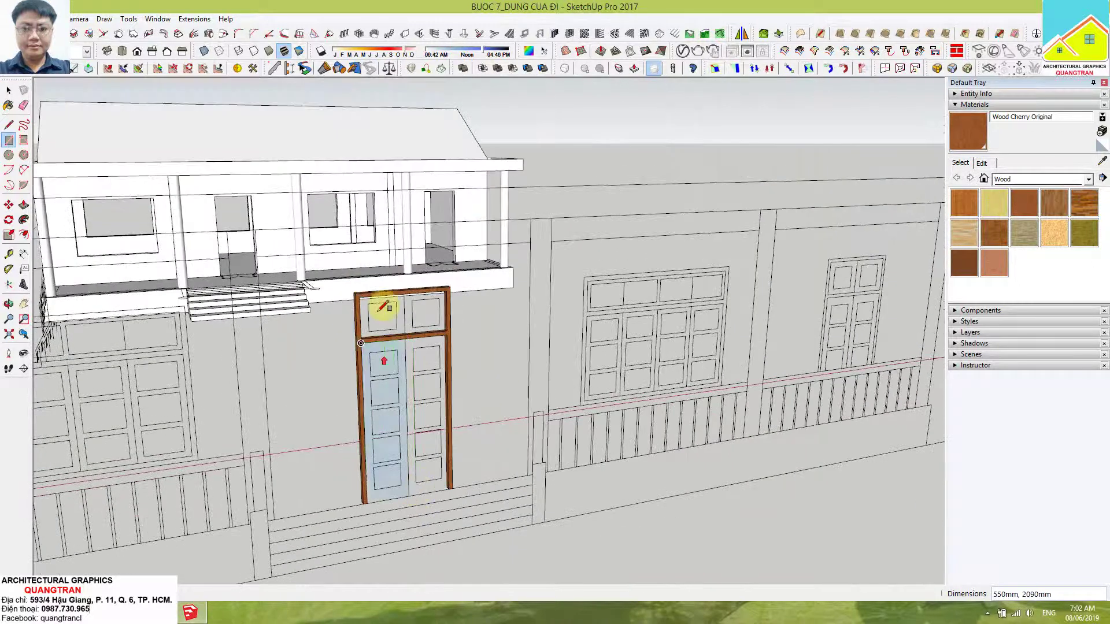
{"action": "scroll", "coordinate": [367, 290], "scroll_direction": "up", "scroll_amount": 1}
{"action": "left_click", "coordinate": [360, 288]}
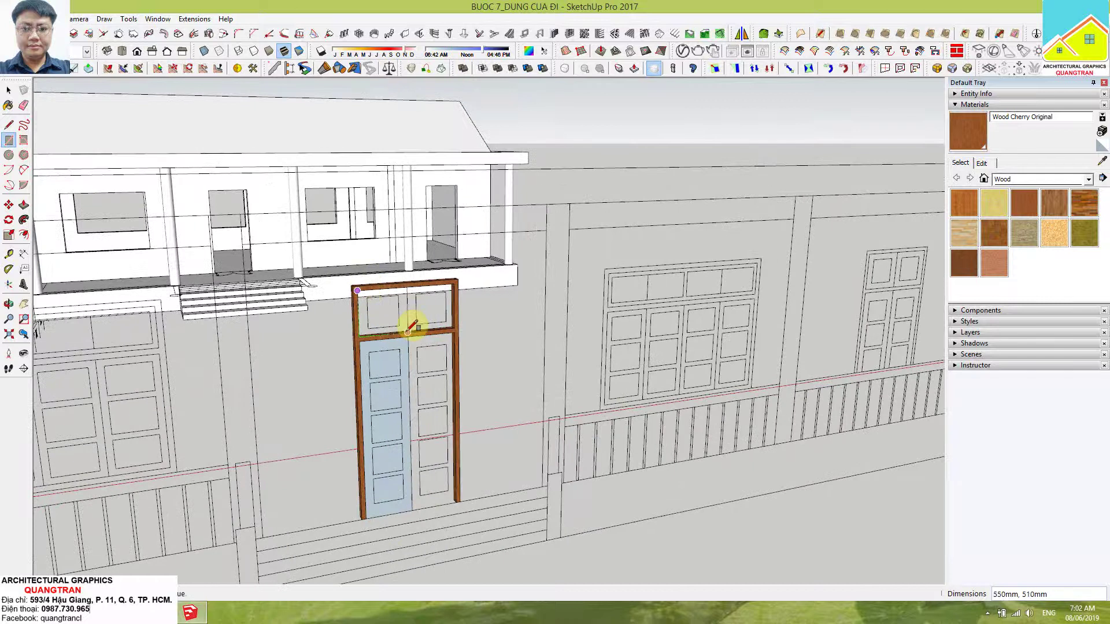
{"action": "left_click", "coordinate": [409, 333]}
{"action": "scroll", "coordinate": [381, 301], "scroll_direction": "up", "scroll_amount": 1}
{"action": "left_click", "coordinate": [350, 281]}
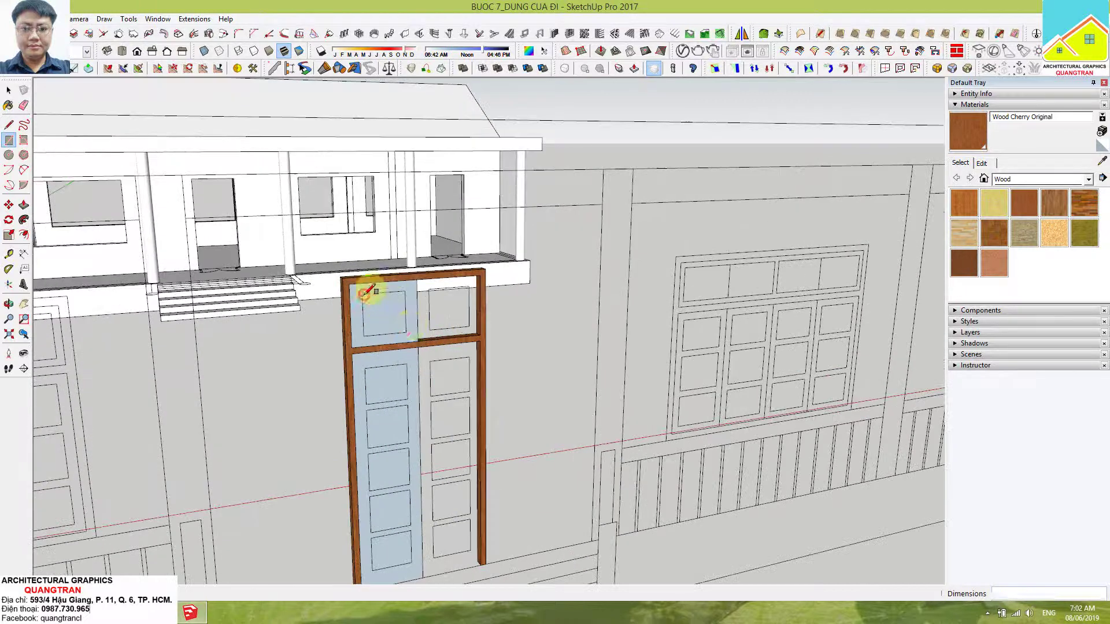
{"action": "left_click", "coordinate": [414, 338]}
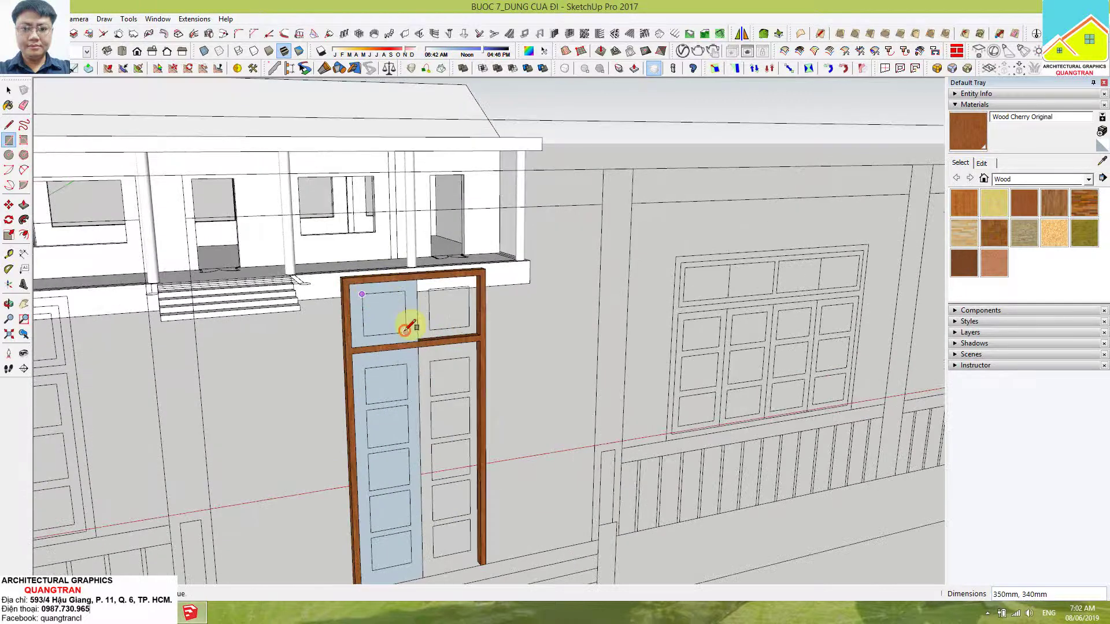
Trace rectangles over the left leaf's lower panels, down to the bottom panel
{"action": "left_click", "coordinate": [391, 391]}
{"action": "left_click", "coordinate": [366, 410]}
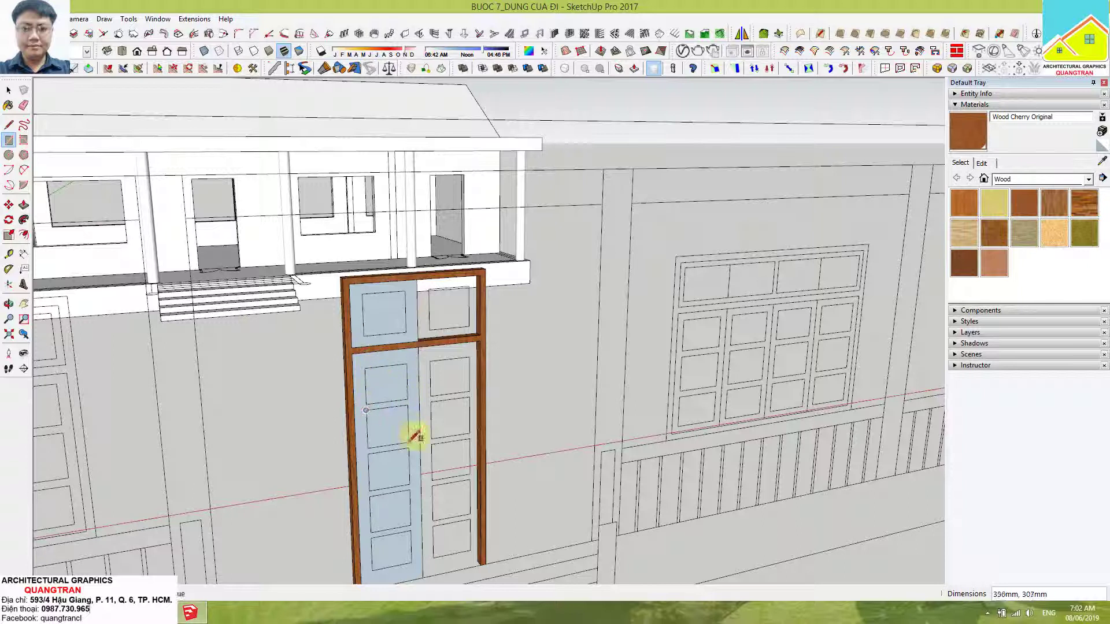
{"action": "left_click", "coordinate": [412, 432]}
{"action": "left_click", "coordinate": [368, 453]}
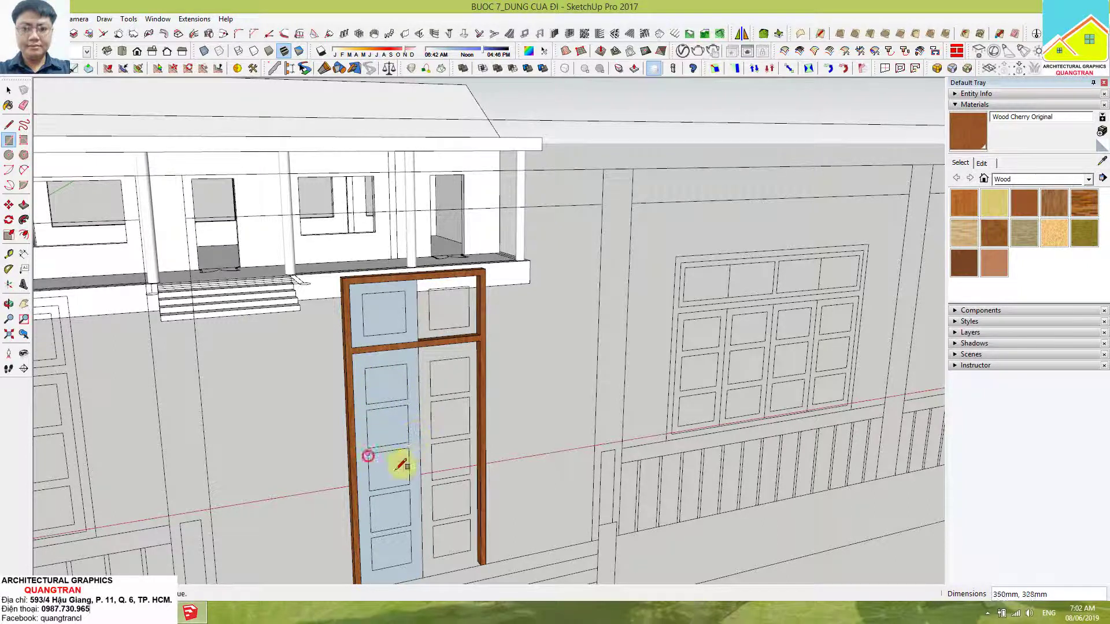
{"action": "left_click", "coordinate": [369, 496]}
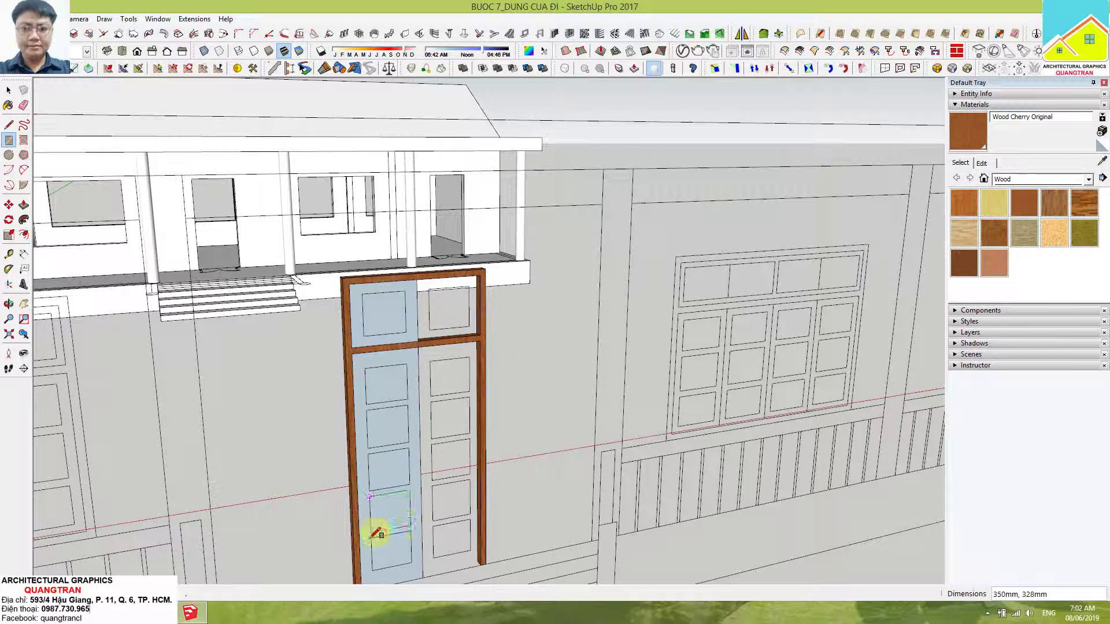
{"action": "left_click", "coordinate": [420, 555]}
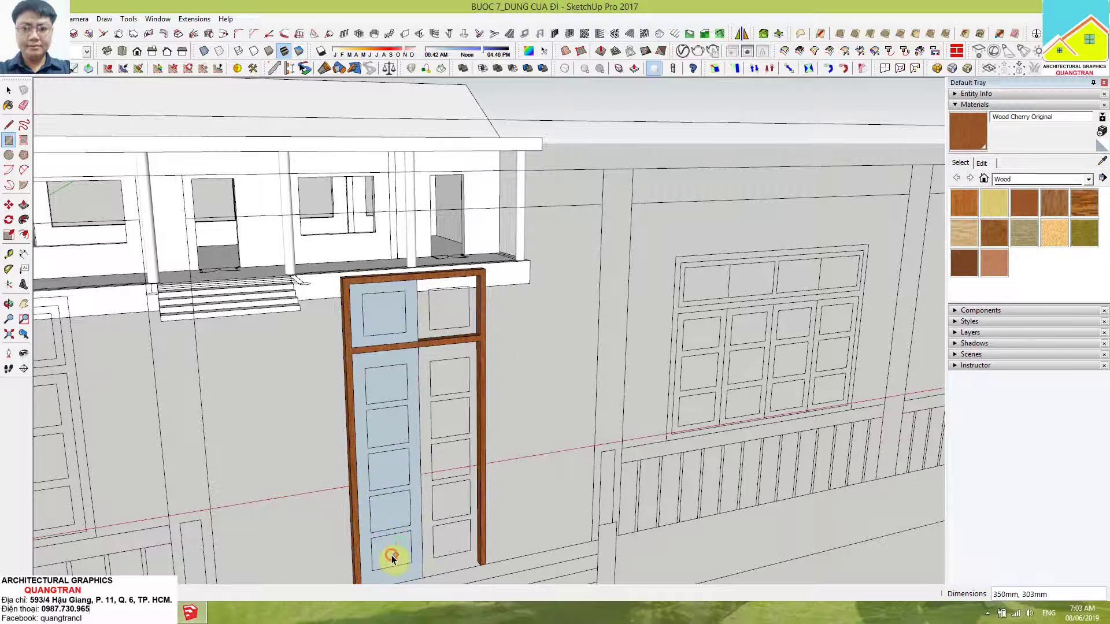
{"action": "key", "text": "space"}
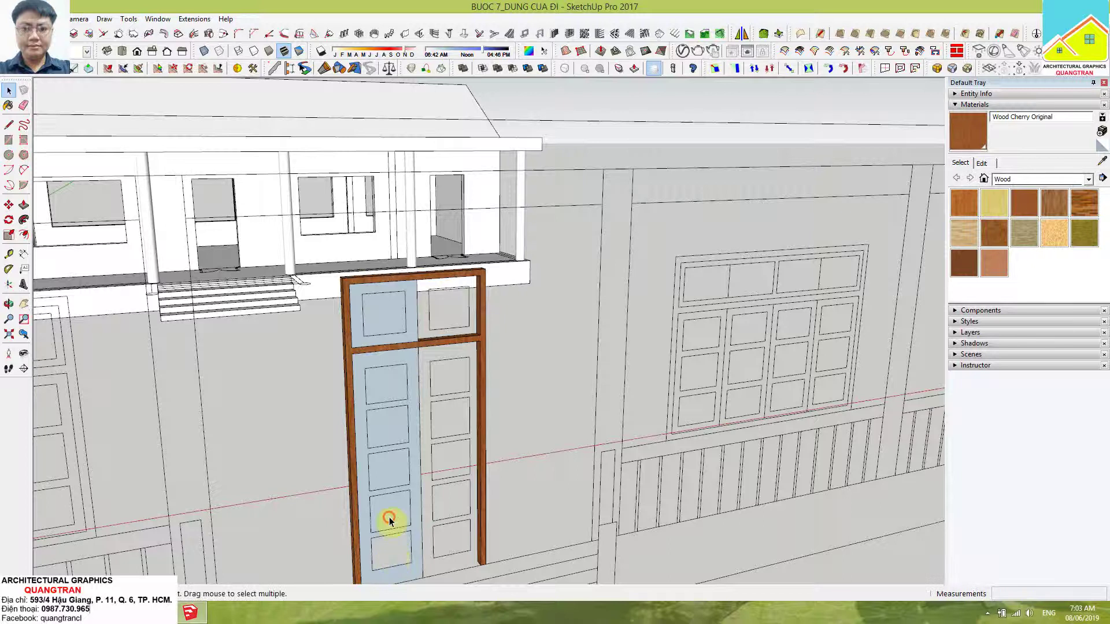
{"action": "left_click", "coordinate": [391, 468]}
{"action": "left_click", "coordinate": [391, 422]}
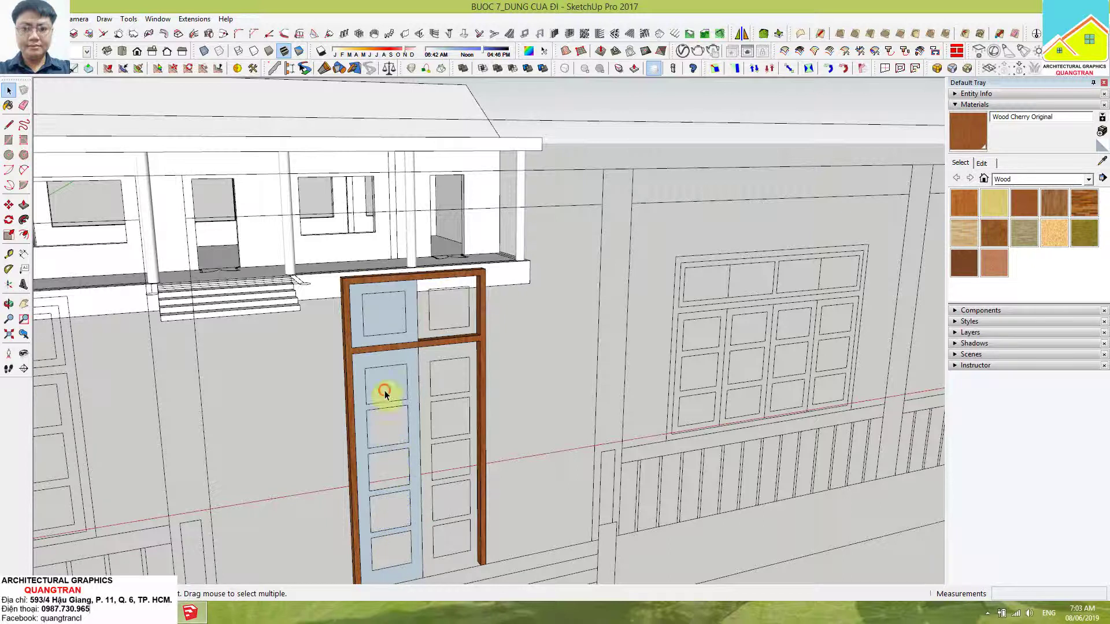
{"action": "left_click", "coordinate": [387, 325]}
{"action": "scroll", "coordinate": [381, 335], "scroll_direction": "down", "scroll_amount": 5}
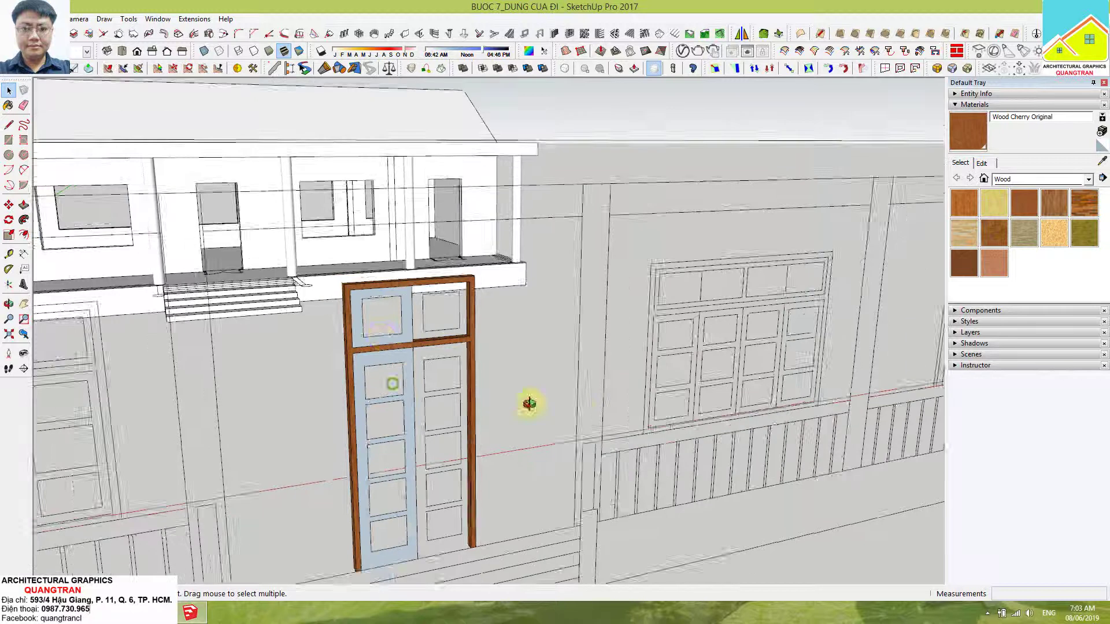
{"action": "scroll", "coordinate": [528, 403], "scroll_direction": "down", "scroll_amount": 5}
{"action": "mouse_move", "coordinate": [396, 376]}
{"action": "middle_mouse_down"}
{"action": "mouse_move", "coordinate": [1074, 471]}
{"action": "mouse_move", "coordinate": [744, 322]}
{"action": "middle_mouse_up"}
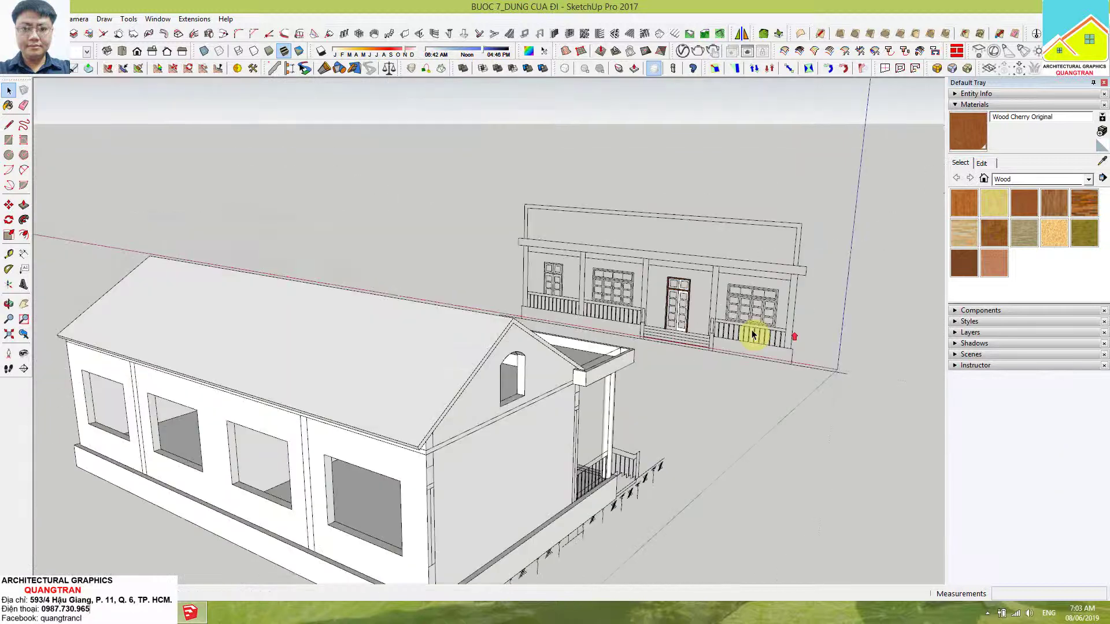
{"action": "scroll", "coordinate": [664, 279], "scroll_direction": "up", "scroll_amount": 4}
{"action": "scroll", "coordinate": [656, 279], "scroll_direction": "up", "scroll_amount": 4}
{"action": "scroll", "coordinate": [653, 298], "scroll_direction": "up", "scroll_amount": 3}
{"action": "scroll", "coordinate": [659, 286], "scroll_direction": "up", "scroll_amount": 3}
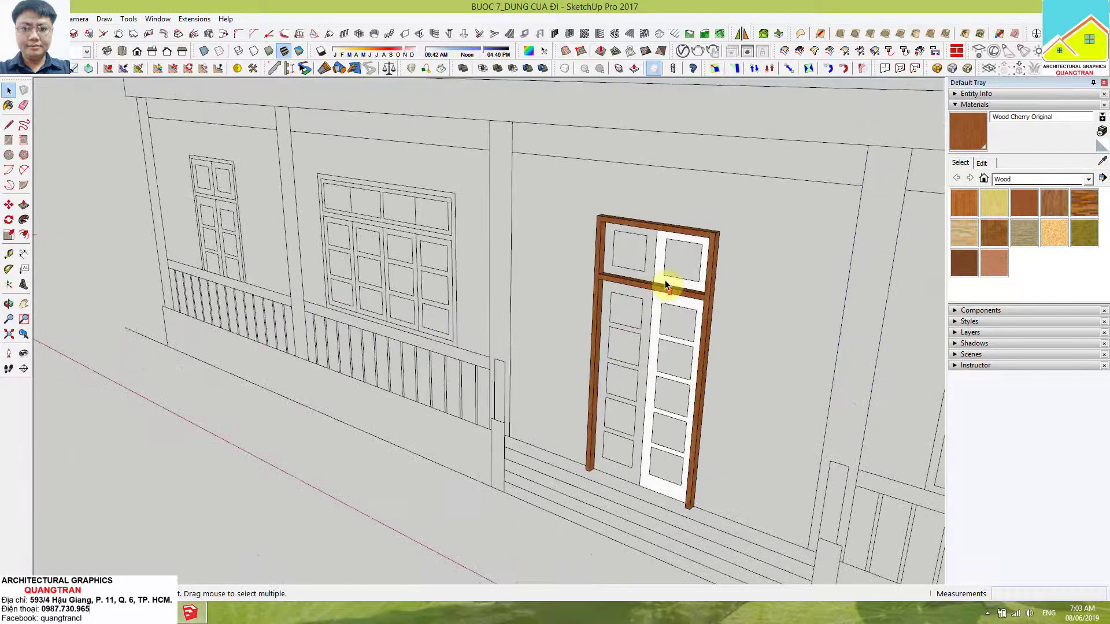
{"action": "scroll", "coordinate": [653, 278], "scroll_direction": "up", "scroll_amount": 3}
Push/pull the upper transom panel back into the frame, entering 0 as the depth
{"action": "key", "text": "p"}
{"action": "left_click", "coordinate": [648, 281]}
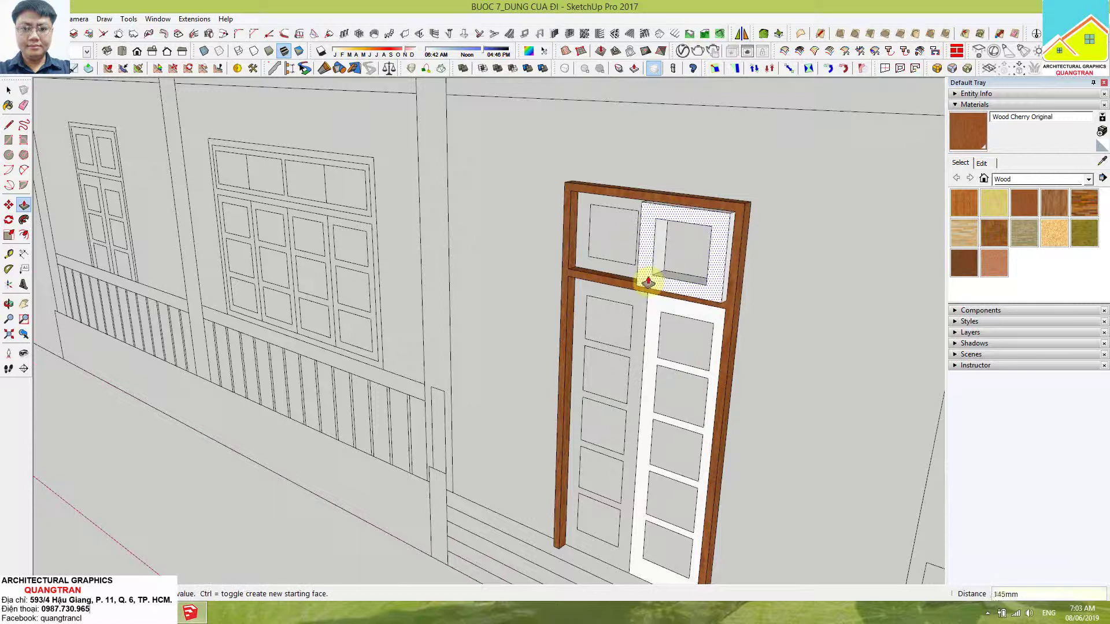
{"action": "type", "text": "40"}
{"action": "key", "text": "Return"}
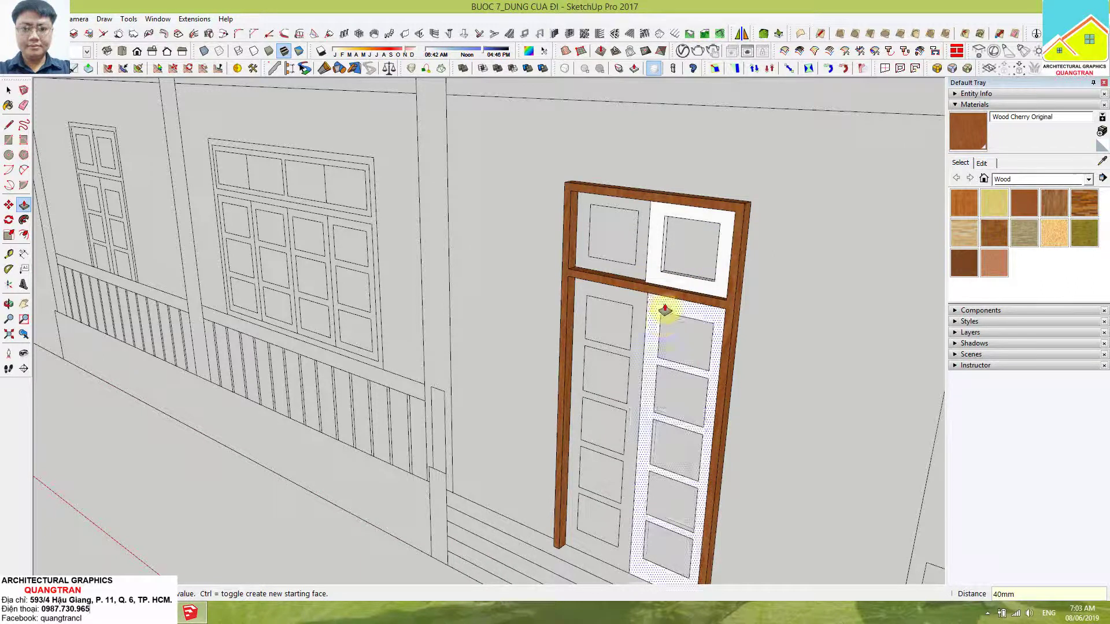
{"action": "key", "text": "space"}
Select the transom panel, then orbit closer and select the left door leaf
{"action": "double_click", "coordinate": [655, 283]}
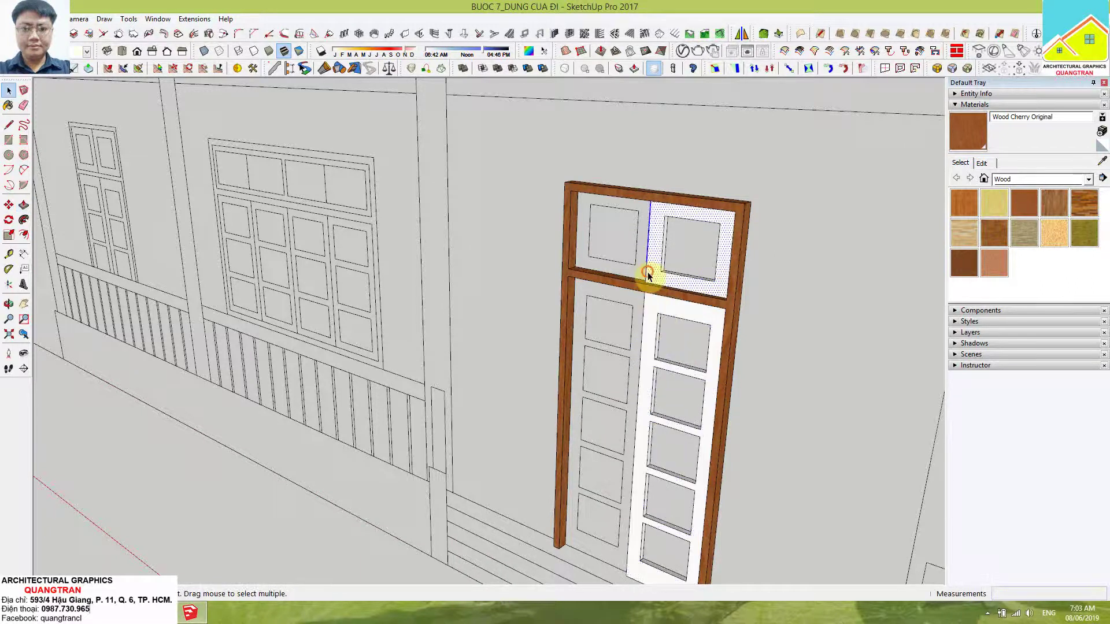
{"action": "right_click", "coordinate": [656, 284]}
{"action": "key", "text": "Escape"}
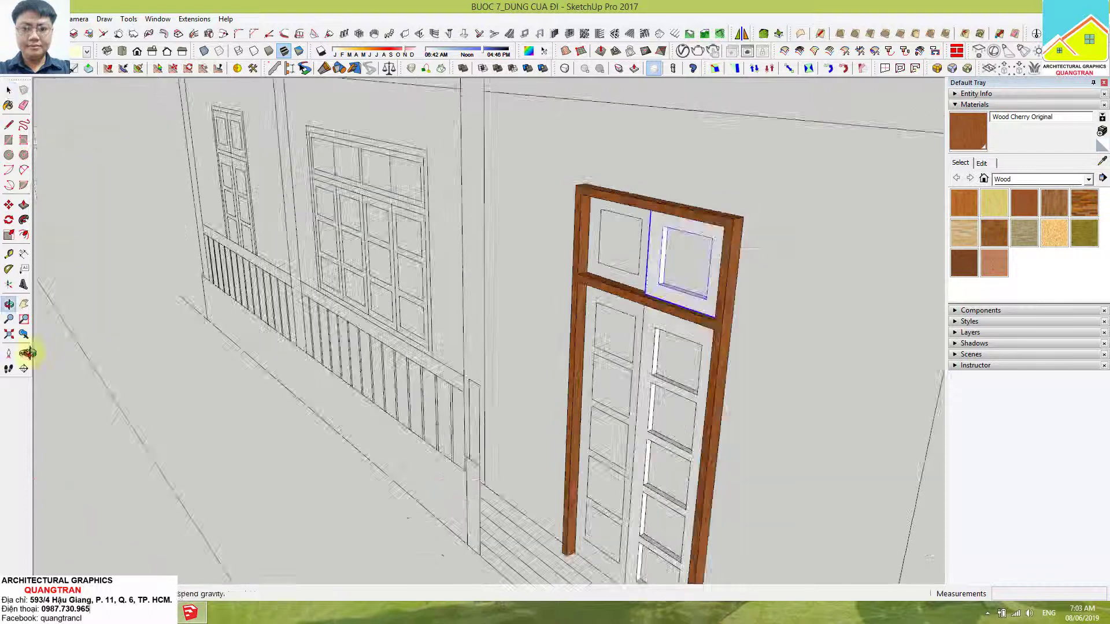
{"action": "middle_click_drag", "start_coordinate": [33, 354], "coordinate": [272, 338]}
{"action": "double_click", "coordinate": [304, 322]}
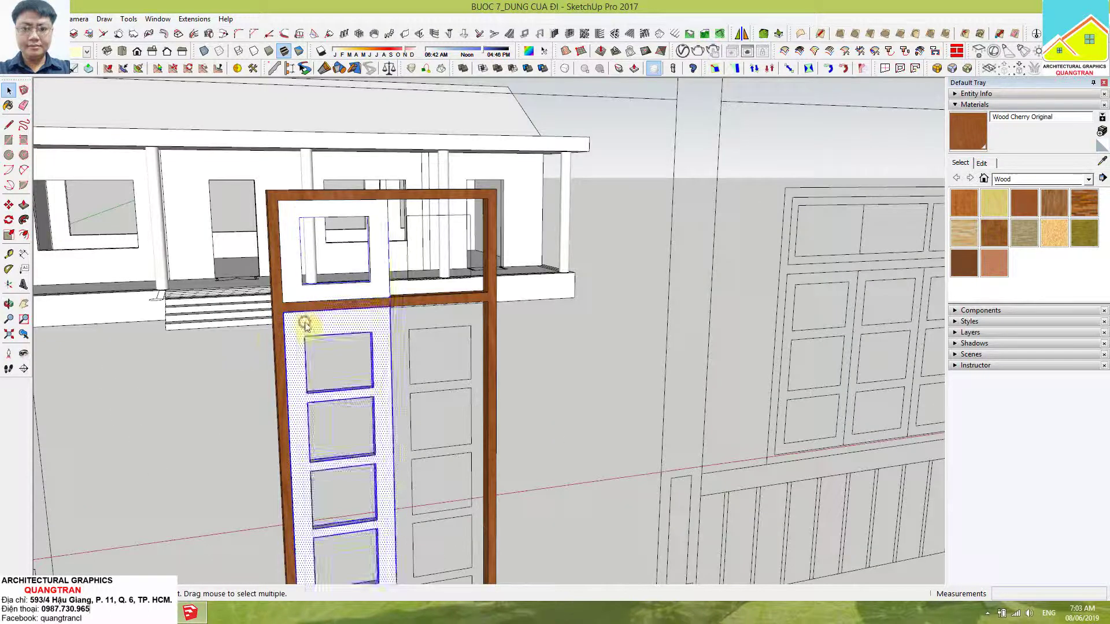
Group the left door leaf and paint it and the transom frame Wood Cherry Original
{"action": "right_click", "coordinate": [305, 322]}
{"action": "left_click", "coordinate": [355, 318]}
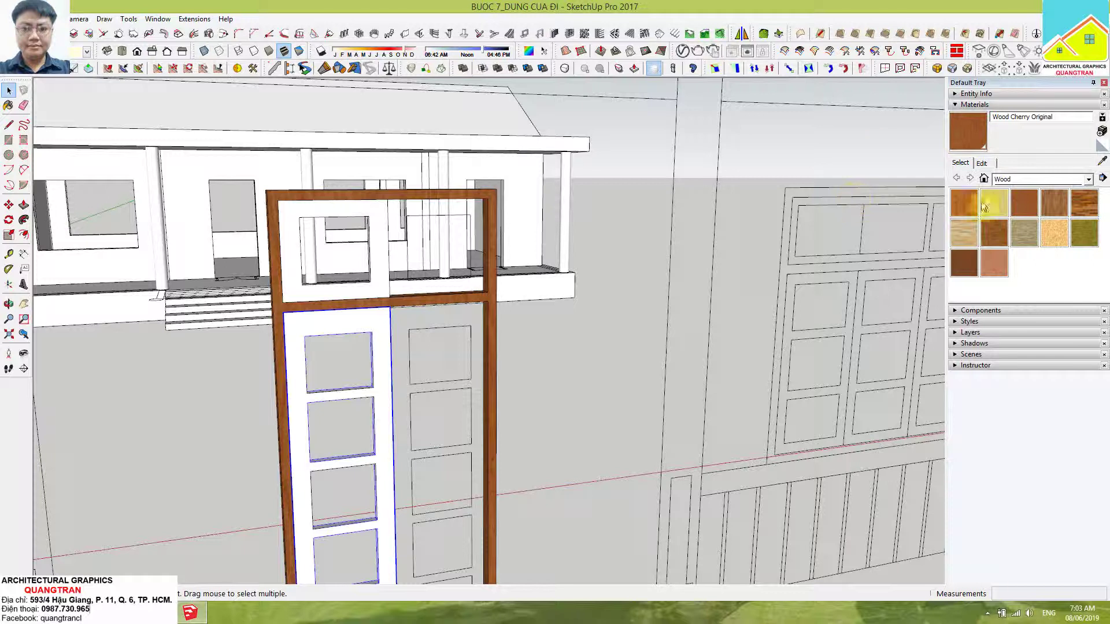
{"action": "left_click", "coordinate": [376, 249]}
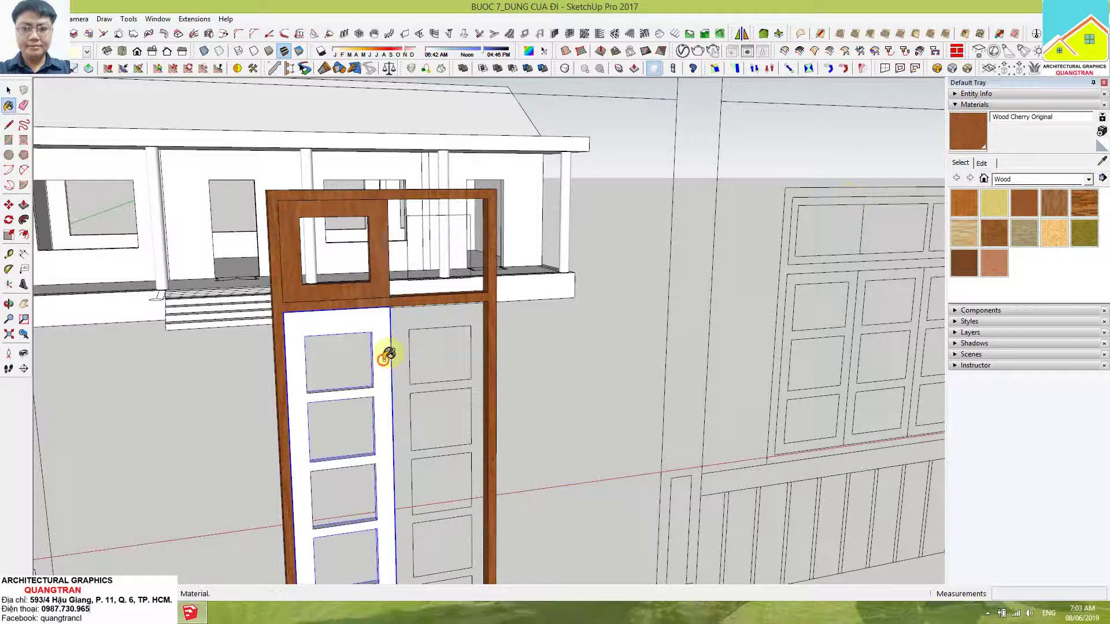
{"action": "left_click", "coordinate": [385, 354]}
{"action": "key", "text": "space"}
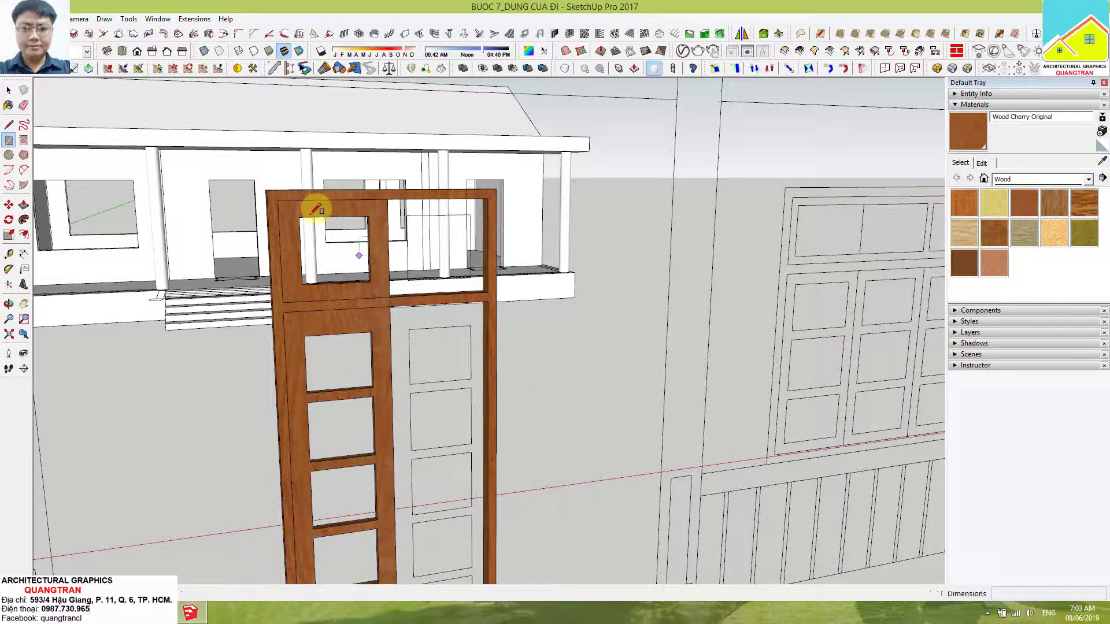
Draw a glass face filling the upper-left transom opening
{"action": "key", "text": "r"}
{"action": "left_click", "coordinate": [301, 217]}
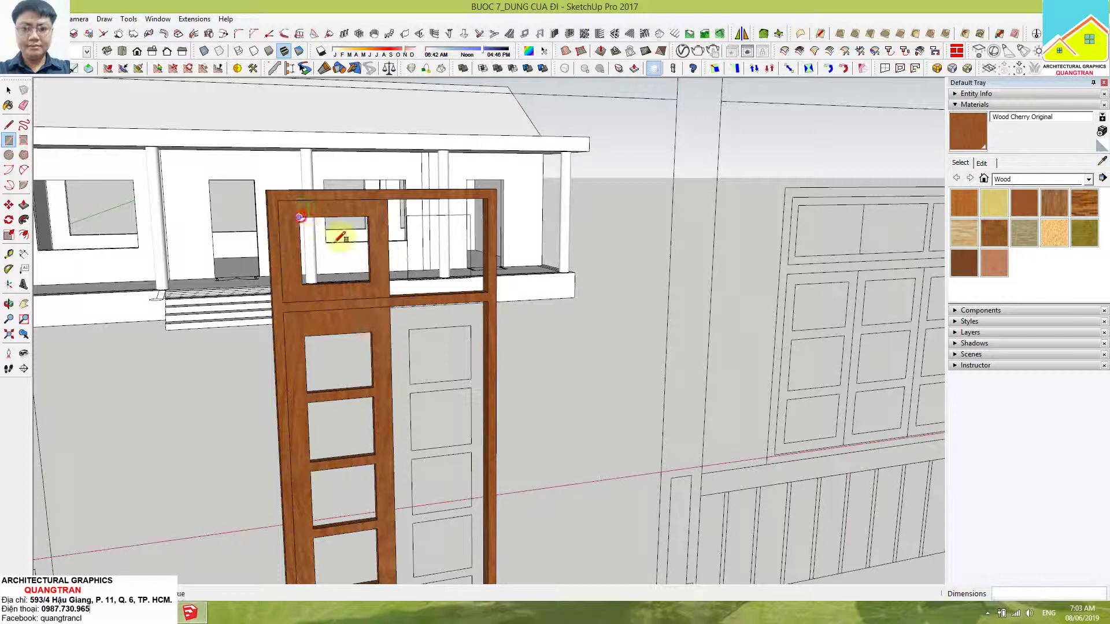
{"action": "left_click", "coordinate": [371, 282]}
{"action": "left_click", "coordinate": [305, 334]}
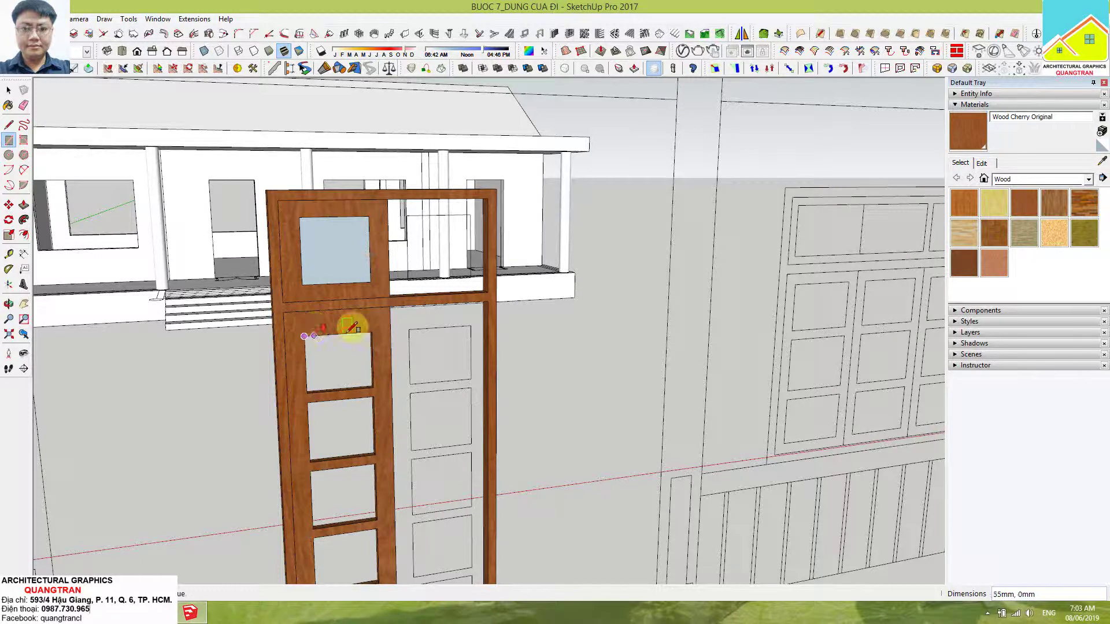
{"action": "scroll", "coordinate": [352, 322], "scroll_direction": "down", "scroll_amount": 2}
{"action": "scroll", "coordinate": [364, 462], "scroll_direction": "down", "scroll_amount": 3}
{"action": "scroll", "coordinate": [362, 449], "scroll_direction": "up", "scroll_amount": 2}
{"action": "scroll", "coordinate": [359, 448], "scroll_direction": "up", "scroll_amount": 2}
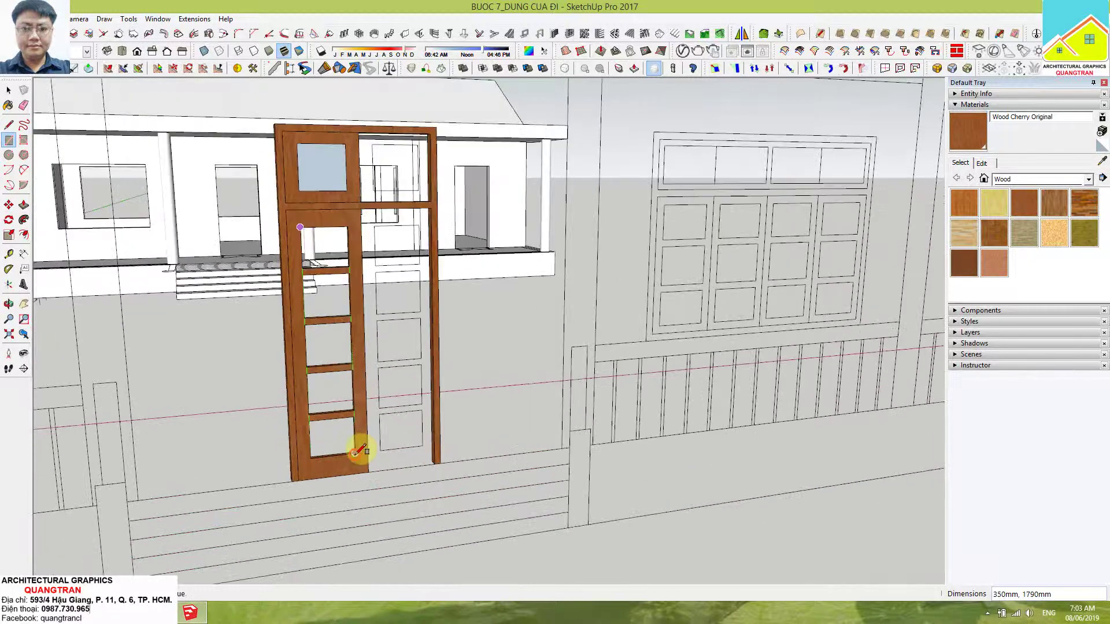
Recess the upper-right glass pane 5 mm into the frame, then select the upper-left pane
{"action": "mouse_move", "coordinate": [351, 381]}
{"action": "middle_mouse_down"}
{"action": "mouse_move", "coordinate": [817, 439]}
{"action": "mouse_move", "coordinate": [601, 334]}
{"action": "mouse_move", "coordinate": [619, 267]}
{"action": "mouse_move", "coordinate": [484, 205]}
{"action": "middle_mouse_up"}
{"action": "key", "text": "space"}
{"action": "scroll", "coordinate": [484, 205], "scroll_direction": "up", "scroll_amount": 2}
{"action": "key", "text": "p"}
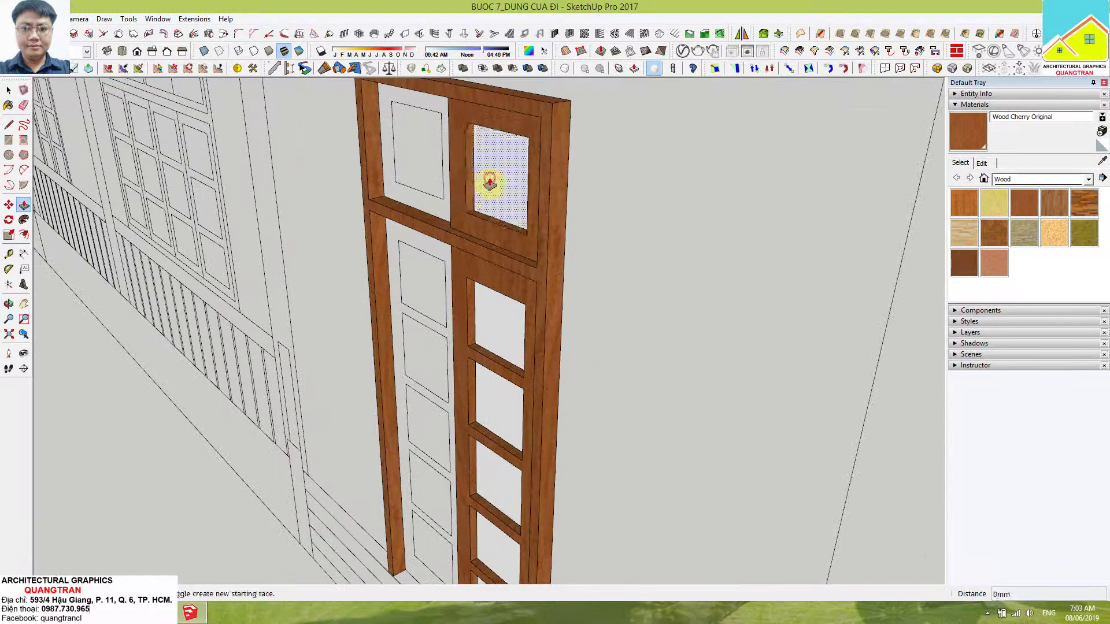
{"action": "left_click", "coordinate": [486, 180]}
{"action": "type", "text": "5"}
{"action": "key", "text": "Return"}
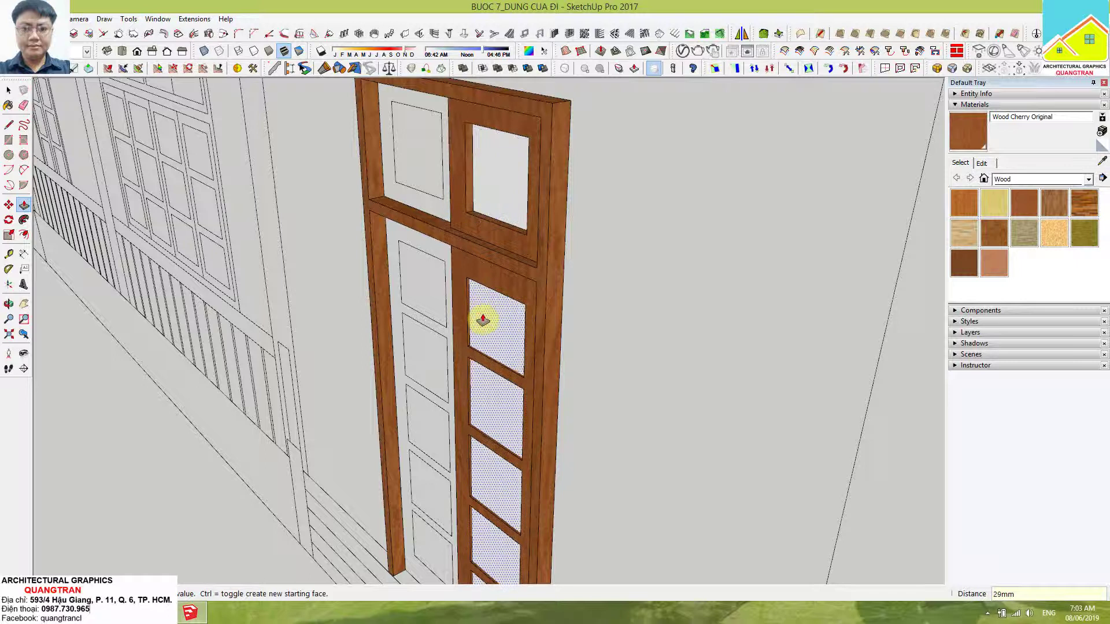
{"action": "key", "text": "Return"}
{"action": "mouse_move", "coordinate": [489, 317]}
{"action": "middle_mouse_down"}
{"action": "mouse_move", "coordinate": [99, 377]}
{"action": "mouse_move", "coordinate": [533, 206]}
{"action": "mouse_move", "coordinate": [803, 260]}
{"action": "mouse_move", "coordinate": [584, 226]}
{"action": "middle_mouse_up"}
{"action": "key", "text": "space"}
{"action": "left_click", "coordinate": [533, 206]}
Group the lower-left glass panel and the remaining glass panes, then list the material libraries
{"action": "key", "text": "space"}
{"action": "right_click", "coordinate": [584, 226]}
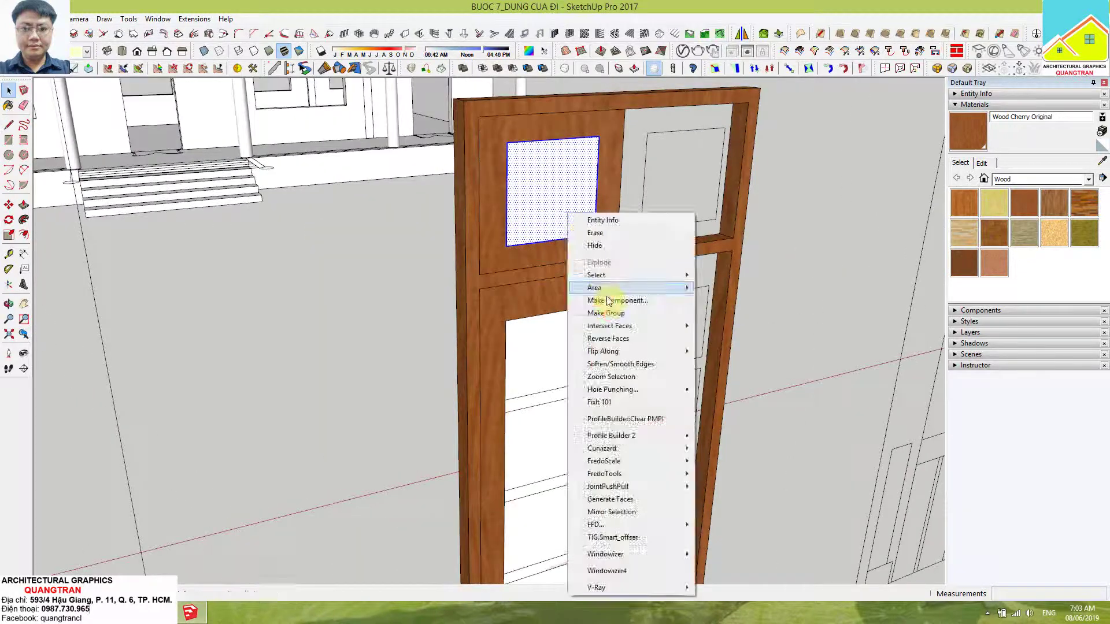
{"action": "left_click", "coordinate": [610, 320]}
{"action": "left_click", "coordinate": [582, 329]}
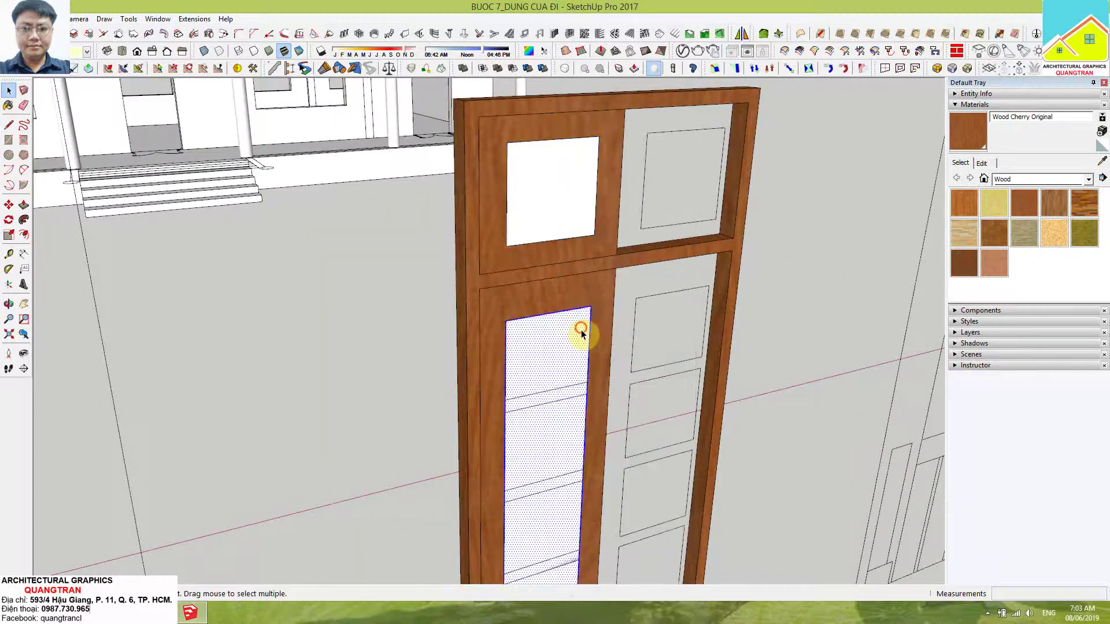
{"action": "mouse_move", "coordinate": [582, 329]}
{"action": "middle_mouse_down"}
{"action": "mouse_move", "coordinate": [826, 357]}
{"action": "mouse_move", "coordinate": [483, 366]}
{"action": "middle_mouse_up"}
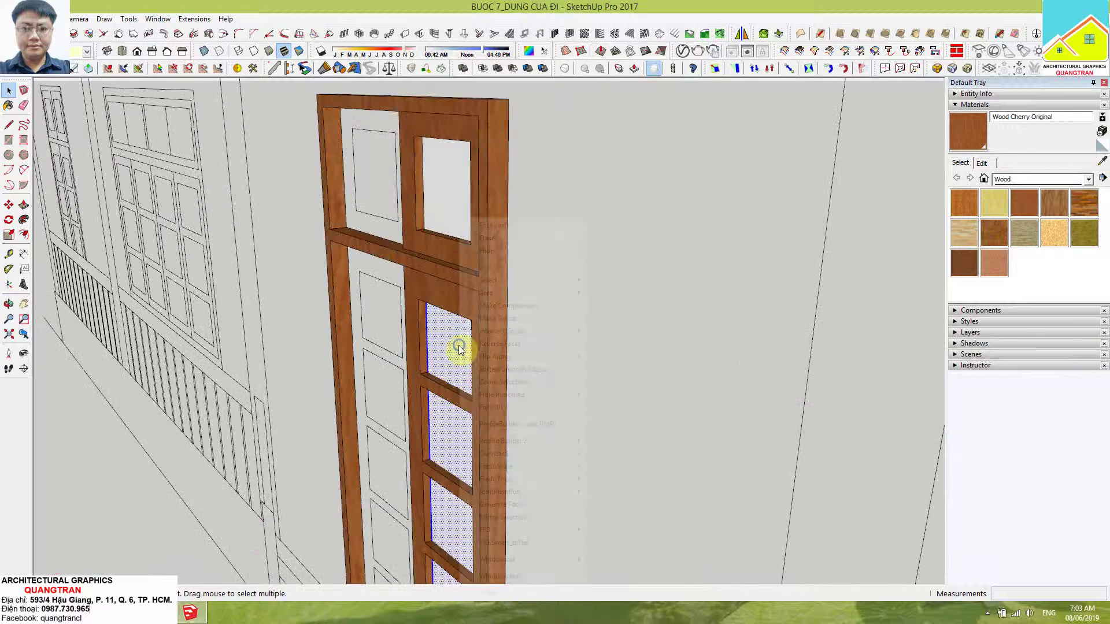
{"action": "right_click", "coordinate": [460, 346]}
{"action": "left_click", "coordinate": [492, 318]}
{"action": "left_click", "coordinate": [1014, 179]}
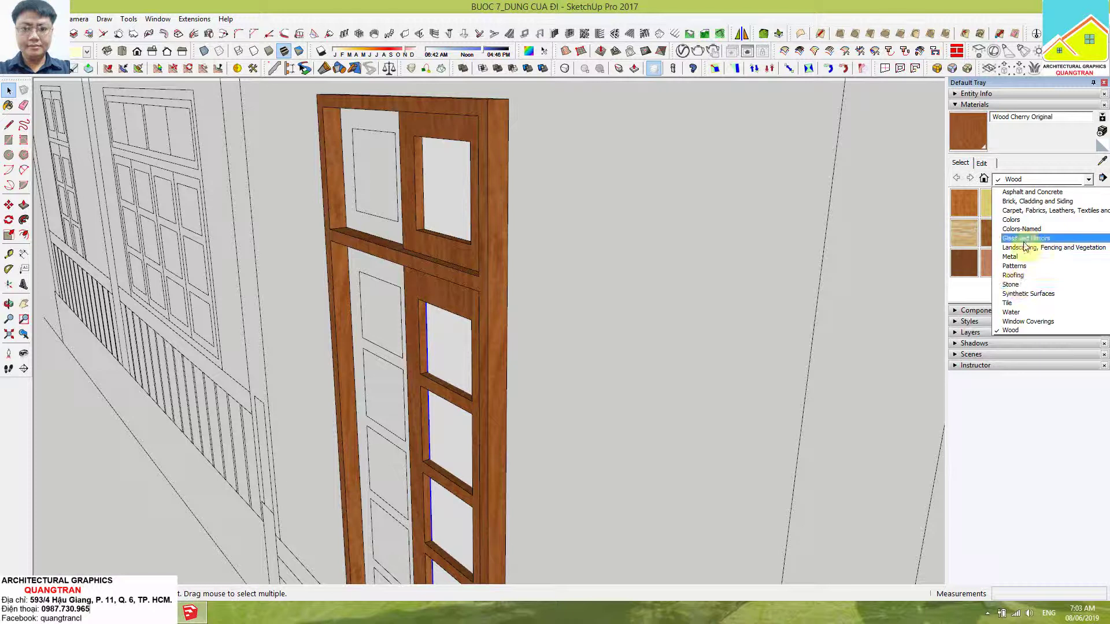
Choose Translucent Glass Tinted from Glass and Mirrors and paint the top-left pane with it
{"action": "left_click", "coordinate": [1023, 240]}
{"action": "middle_click_drag", "start_coordinate": [803, 259], "coordinate": [1023, 262]}
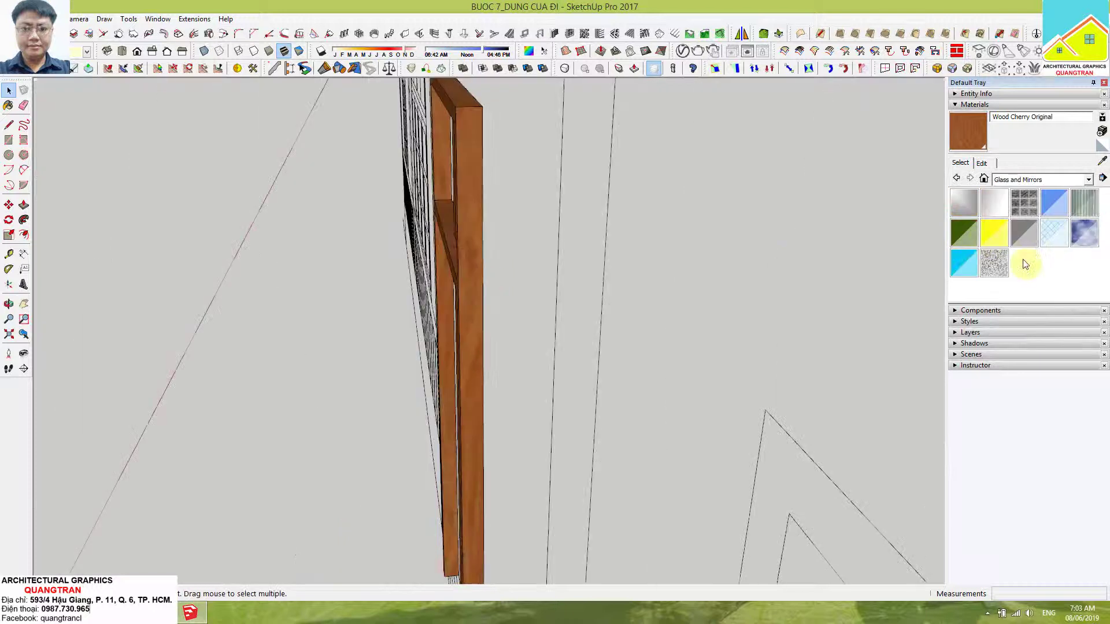
{"action": "left_click", "coordinate": [964, 263]}
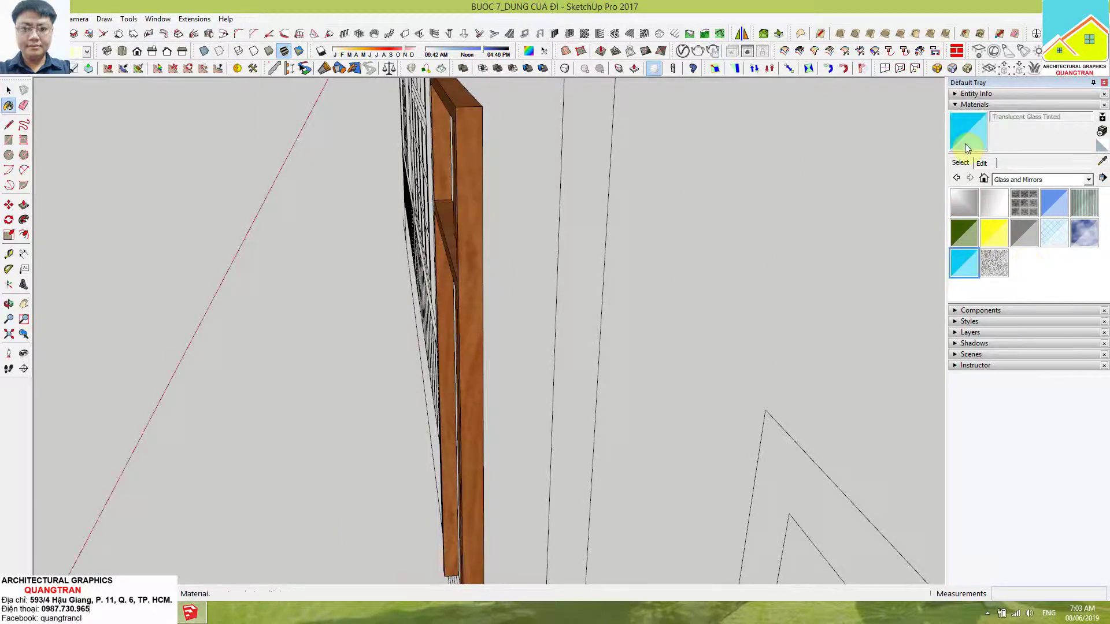
{"action": "key", "text": "o"}
{"action": "left_click_drag", "start_coordinate": [277, 273], "coordinate": [346, 144]}
{"action": "key", "text": "b"}
{"action": "left_click", "coordinate": [347, 144]}
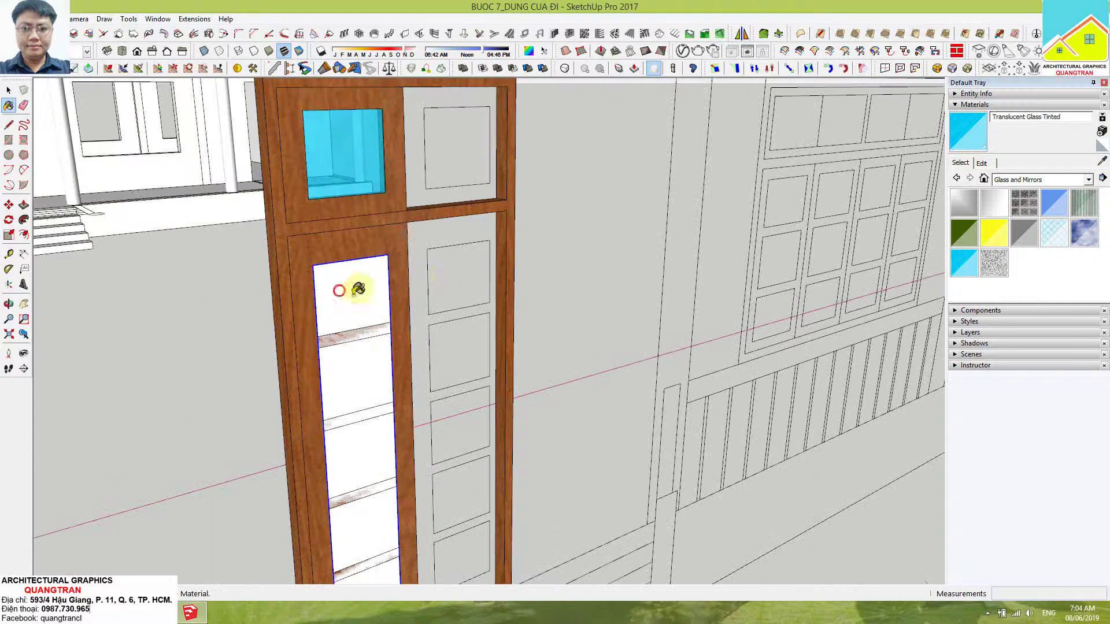
{"action": "scroll", "coordinate": [448, 274], "scroll_direction": "down", "scroll_amount": 3}
{"action": "key", "text": "space"}
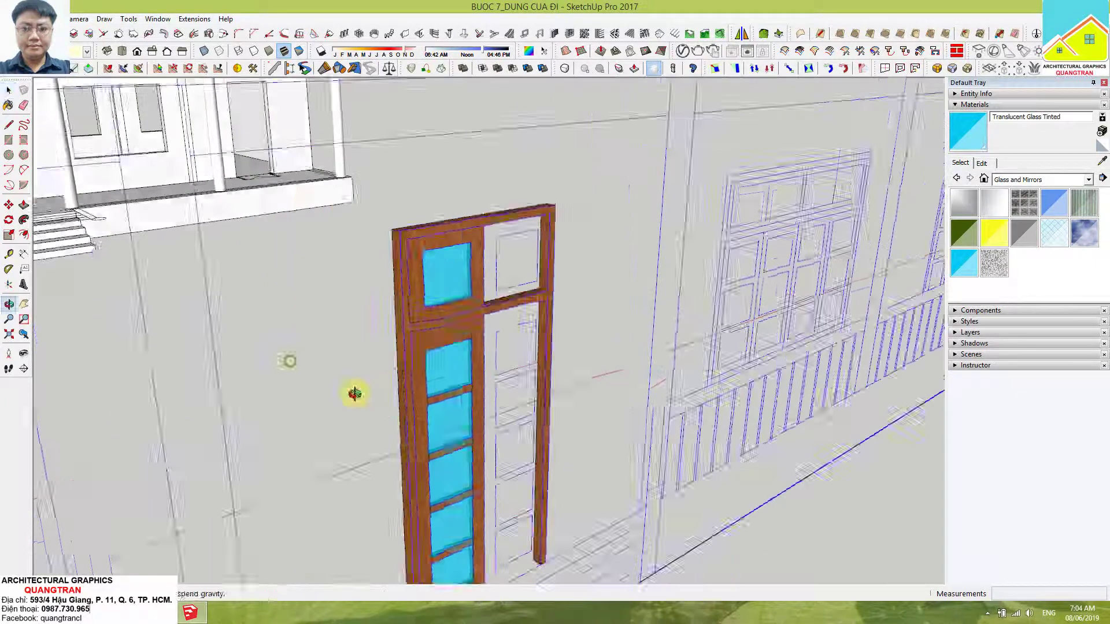
Orbit to an oblique facade view and measure from the upper glass pane's corner
{"action": "mouse_move", "coordinate": [293, 366]}
{"action": "middle_mouse_down"}
{"action": "mouse_move", "coordinate": [425, 316]}
{"action": "mouse_move", "coordinate": [226, 277]}
{"action": "middle_mouse_up"}
{"action": "scroll", "coordinate": [431, 300], "scroll_direction": "down", "scroll_amount": 5}
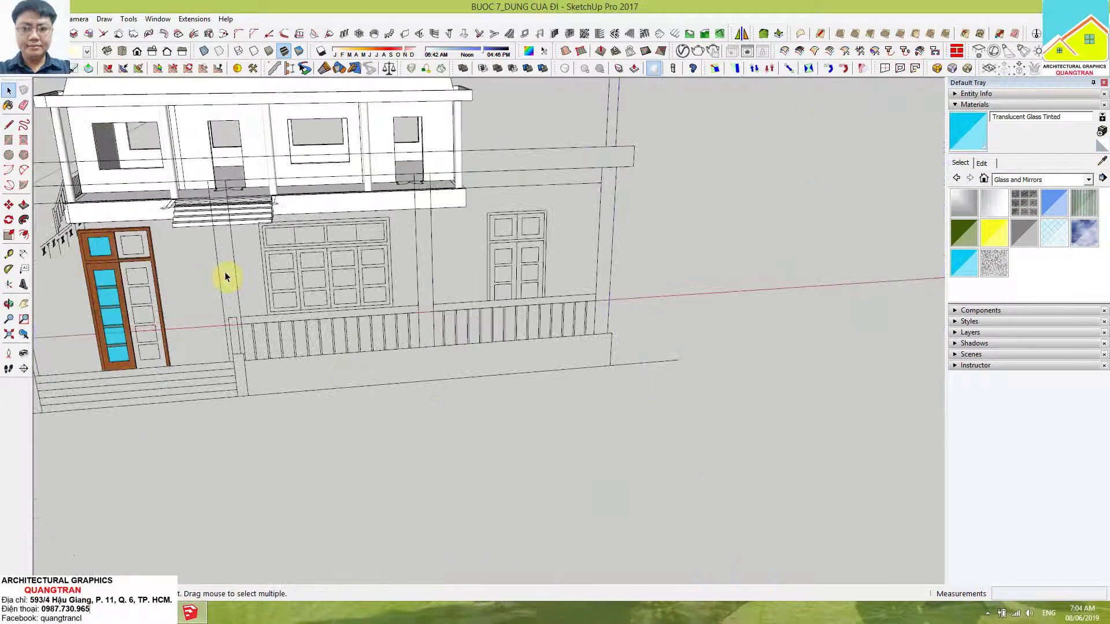
{"action": "scroll", "coordinate": [98, 235], "scroll_direction": "up", "scroll_amount": 3}
{"action": "mouse_move", "coordinate": [99, 235]}
{"action": "middle_mouse_down"}
{"action": "mouse_move", "coordinate": [449, 334]}
{"action": "mouse_move", "coordinate": [562, 352]}
{"action": "middle_mouse_up"}
{"action": "scroll", "coordinate": [411, 475], "scroll_direction": "up", "scroll_amount": 3}
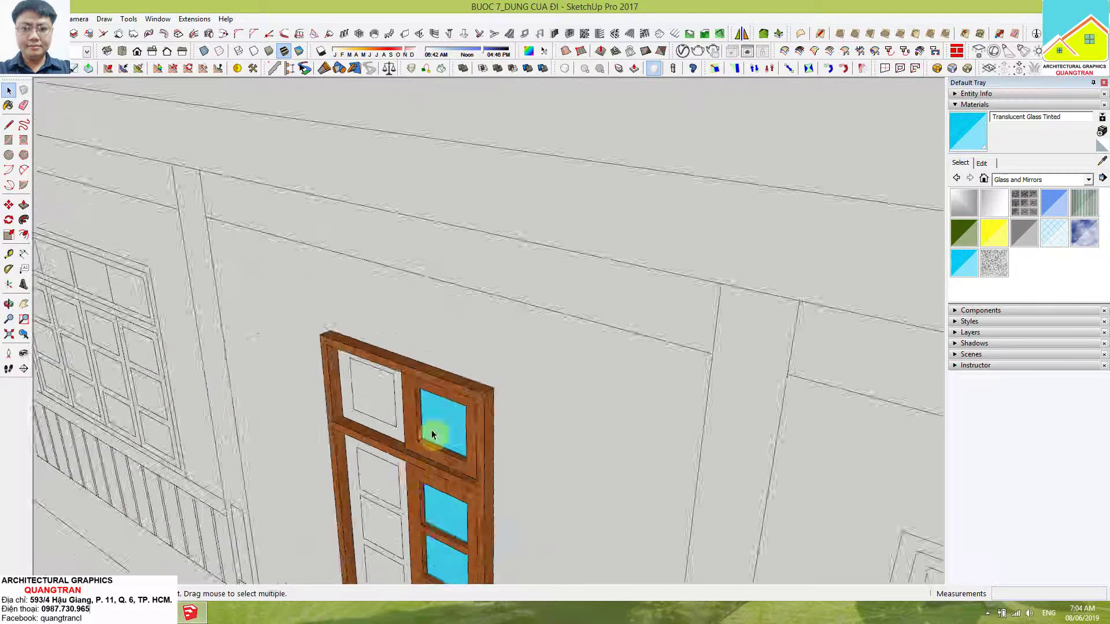
{"action": "scroll", "coordinate": [429, 435], "scroll_direction": "up", "scroll_amount": 3}
{"action": "scroll", "coordinate": [429, 434], "scroll_direction": "up", "scroll_amount": 3}
{"action": "scroll", "coordinate": [430, 416], "scroll_direction": "up", "scroll_amount": 3}
{"action": "key", "text": "t"}
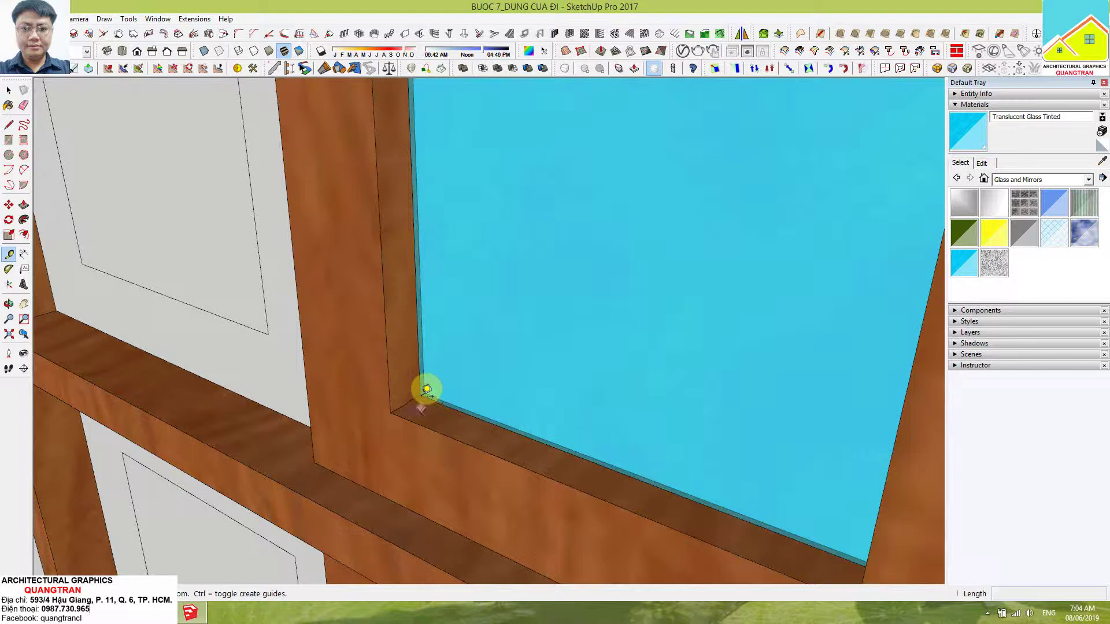
{"action": "left_click", "coordinate": [407, 398]}
Move the upper glass pane 17.5 from its corner to the frame's midpoint
{"action": "key", "text": "space"}
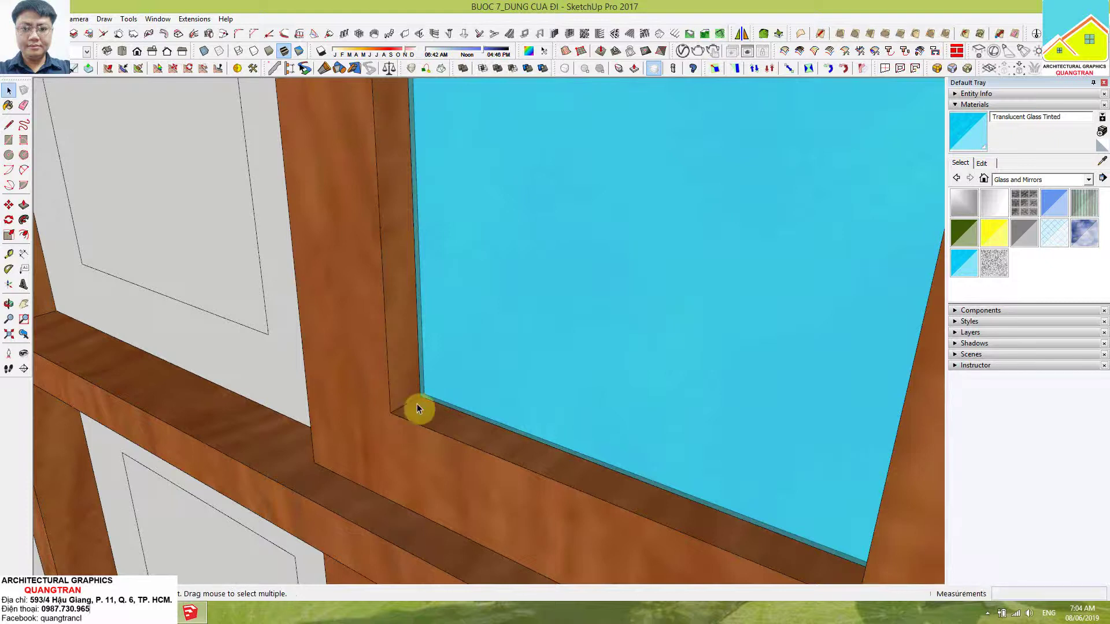
{"action": "left_click", "coordinate": [426, 399]}
{"action": "scroll", "coordinate": [426, 278], "scroll_direction": "down", "scroll_amount": 3}
{"action": "scroll", "coordinate": [436, 487], "scroll_direction": "down", "scroll_amount": 2}
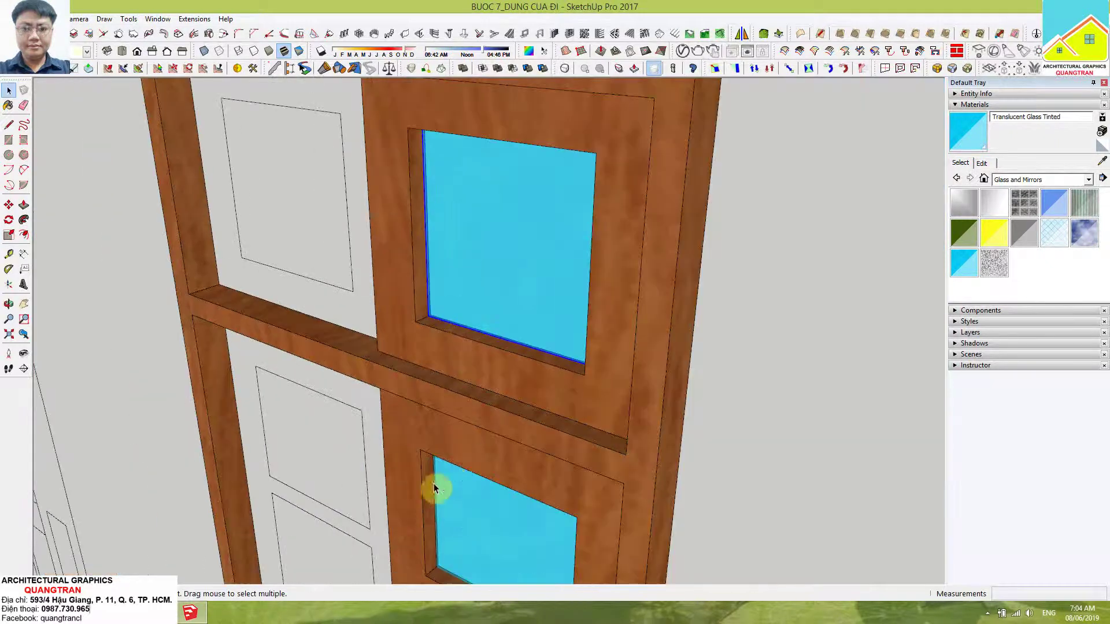
{"action": "scroll", "coordinate": [408, 315], "scroll_direction": "up", "scroll_amount": 2}
{"action": "scroll", "coordinate": [453, 327], "scroll_direction": "up", "scroll_amount": 2}
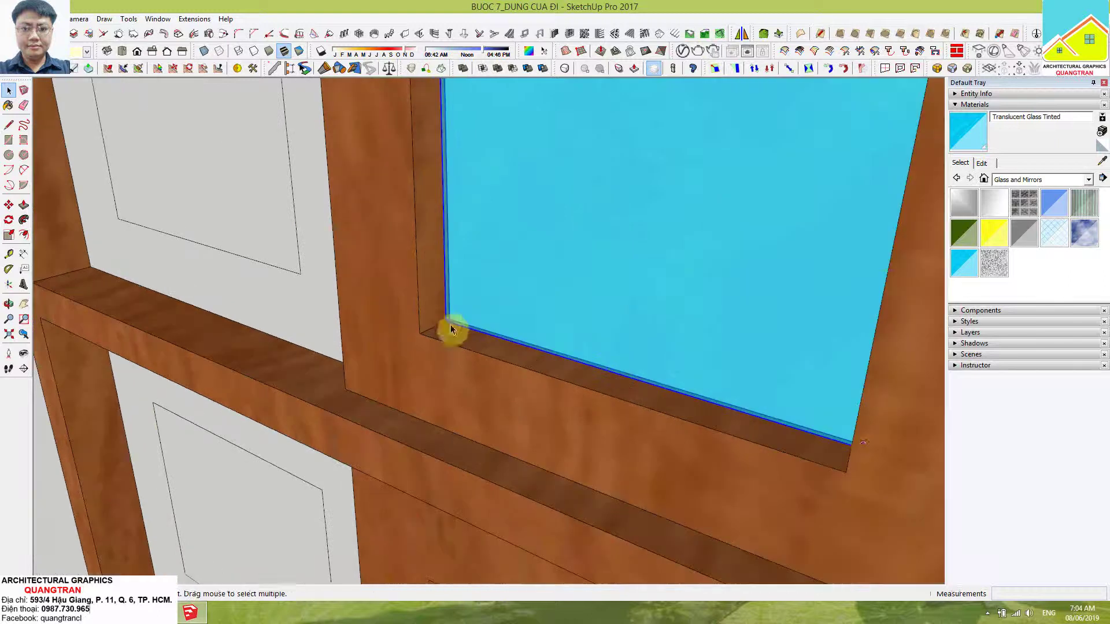
{"action": "key", "text": "m"}
{"action": "left_click", "coordinate": [445, 321]}
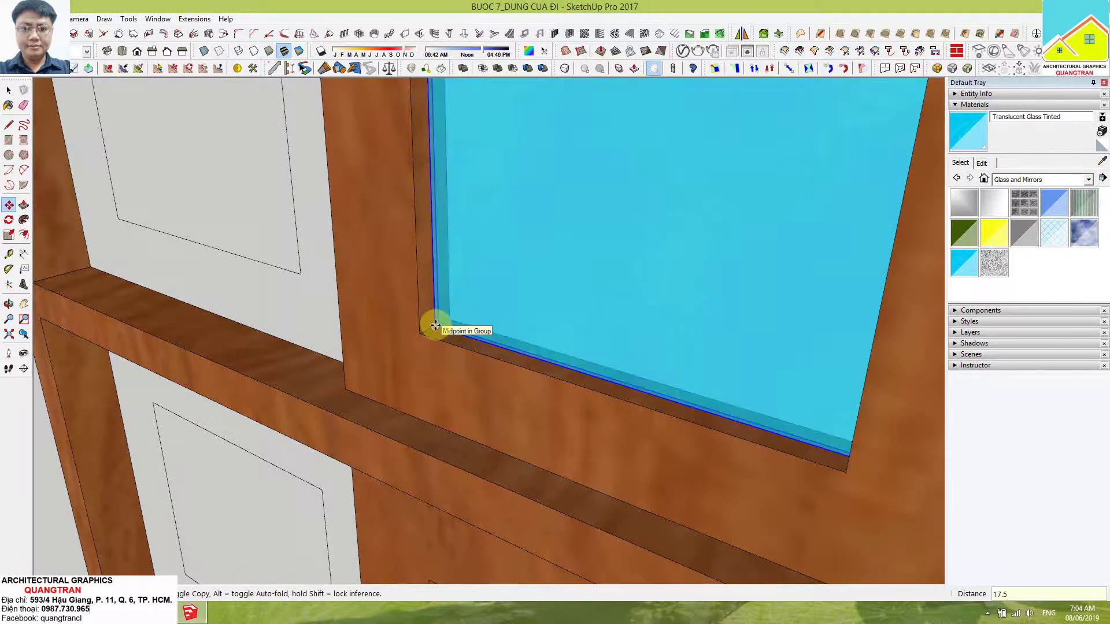
{"action": "left_click", "coordinate": [411, 317]}
{"action": "key", "text": "space"}
{"action": "scroll", "coordinate": [550, 304], "scroll_direction": "down", "scroll_amount": 3}
Select the upper glass pane group and add the lower glazed door leaf to the selection
{"action": "scroll", "coordinate": [552, 300], "scroll_direction": "down", "scroll_amount": 2}
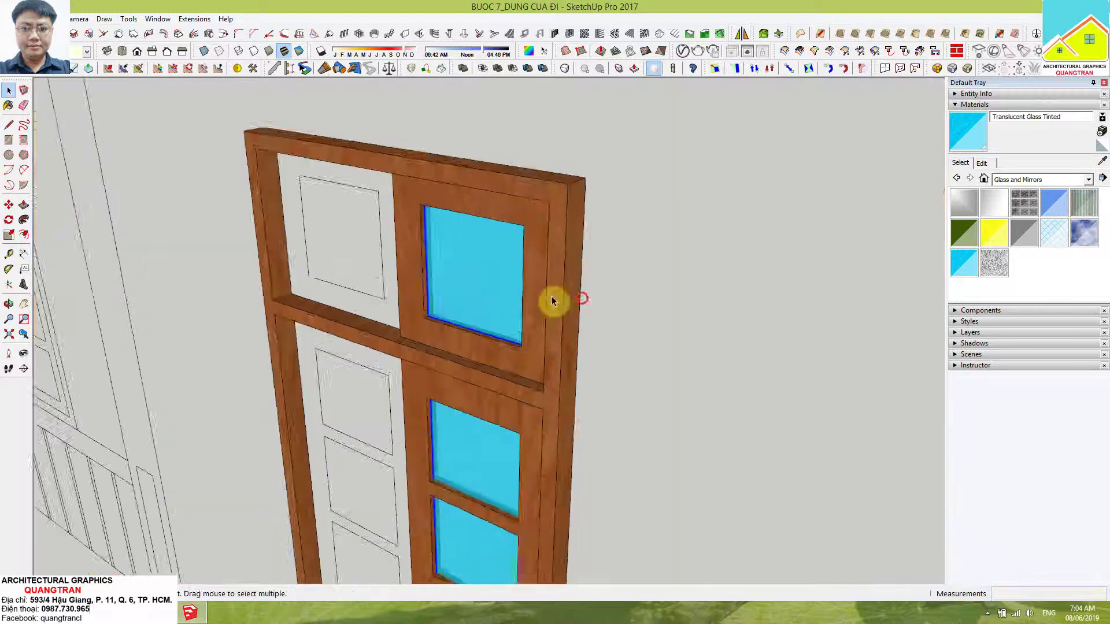
{"action": "scroll", "coordinate": [471, 295], "scroll_direction": "down", "scroll_amount": 2}
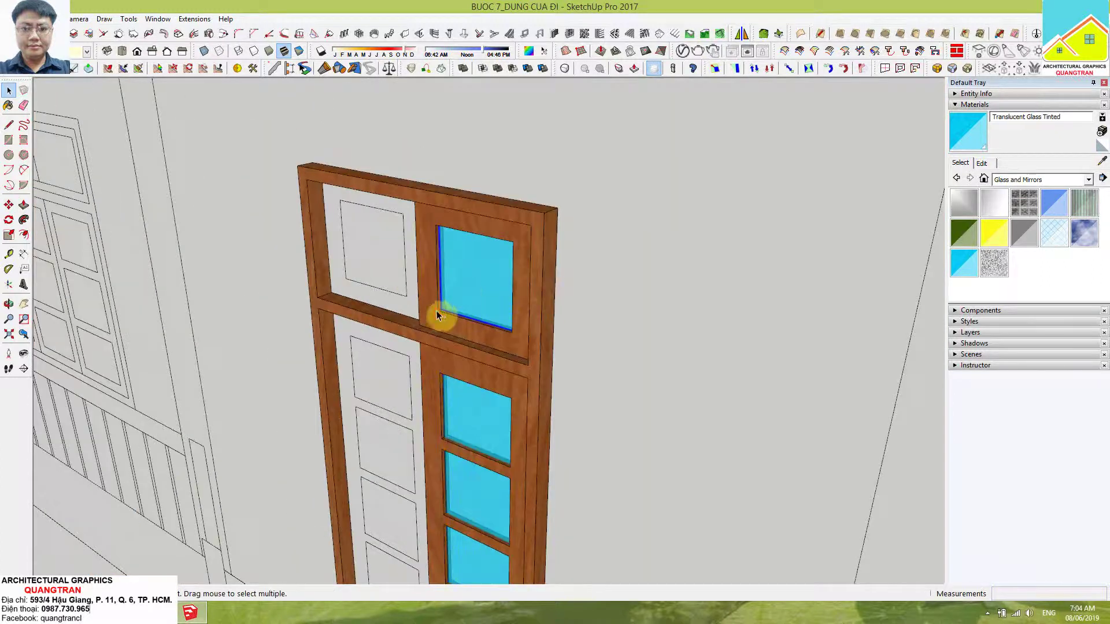
{"action": "left_click", "coordinate": [459, 347]}
{"action": "scroll", "coordinate": [464, 354], "scroll_direction": "down", "scroll_amount": 3}
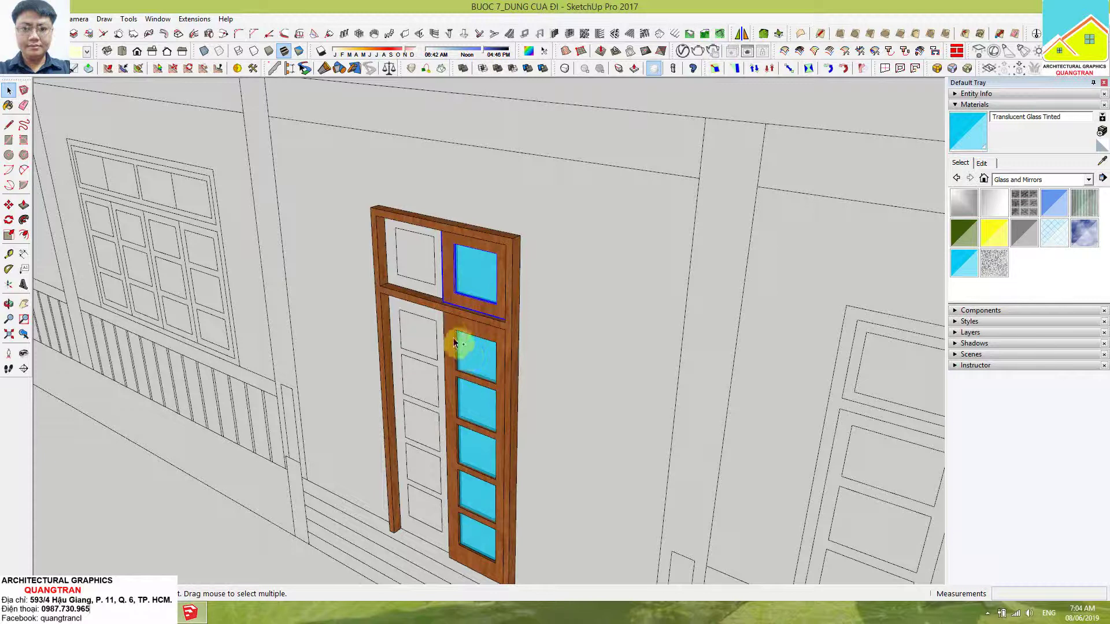
{"action": "left_click", "coordinate": [487, 346], "text": "shift"}
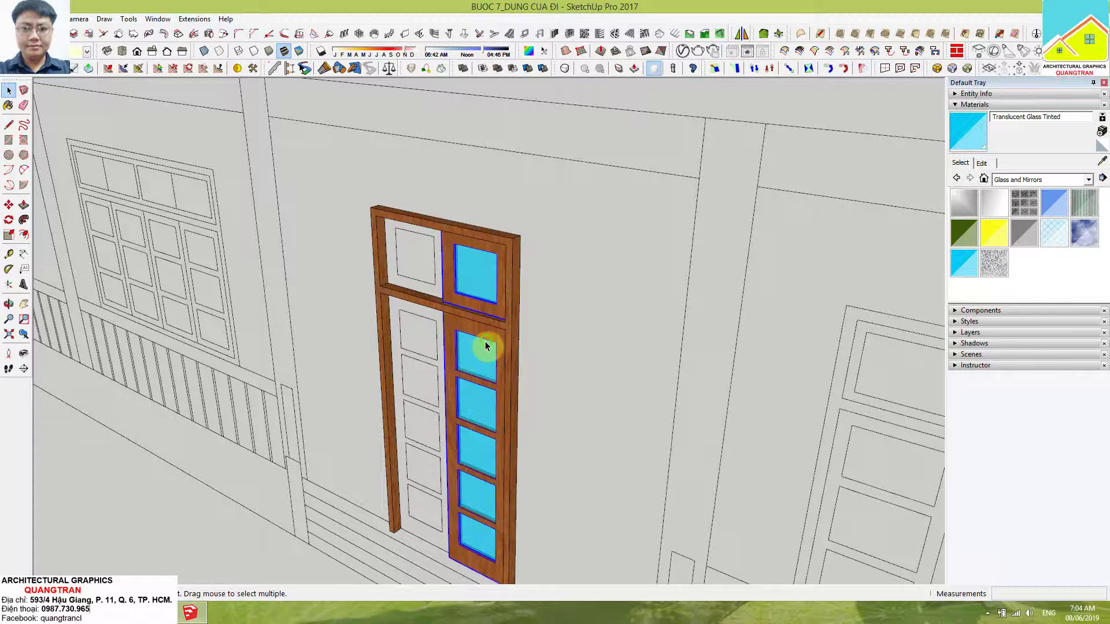
{"action": "scroll", "coordinate": [446, 303], "scroll_direction": "up", "scroll_amount": 1}
{"action": "scroll", "coordinate": [445, 301], "scroll_direction": "up", "scroll_amount": 2}
Measure the transom's thickness from its endpoint with the Tape Measure
{"action": "scroll", "coordinate": [446, 302], "scroll_direction": "up", "scroll_amount": 2}
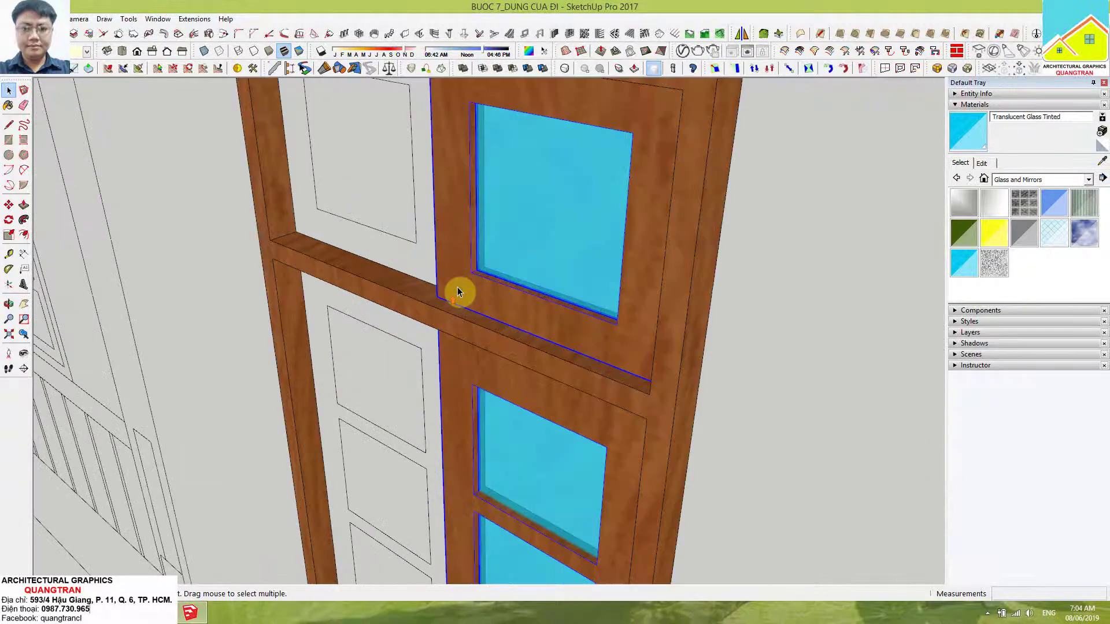
{"action": "scroll", "coordinate": [458, 292], "scroll_direction": "up", "scroll_amount": 2}
{"action": "scroll", "coordinate": [436, 289], "scroll_direction": "up", "scroll_amount": 1}
{"action": "key", "text": "t"}
{"action": "left_click", "coordinate": [417, 299]}
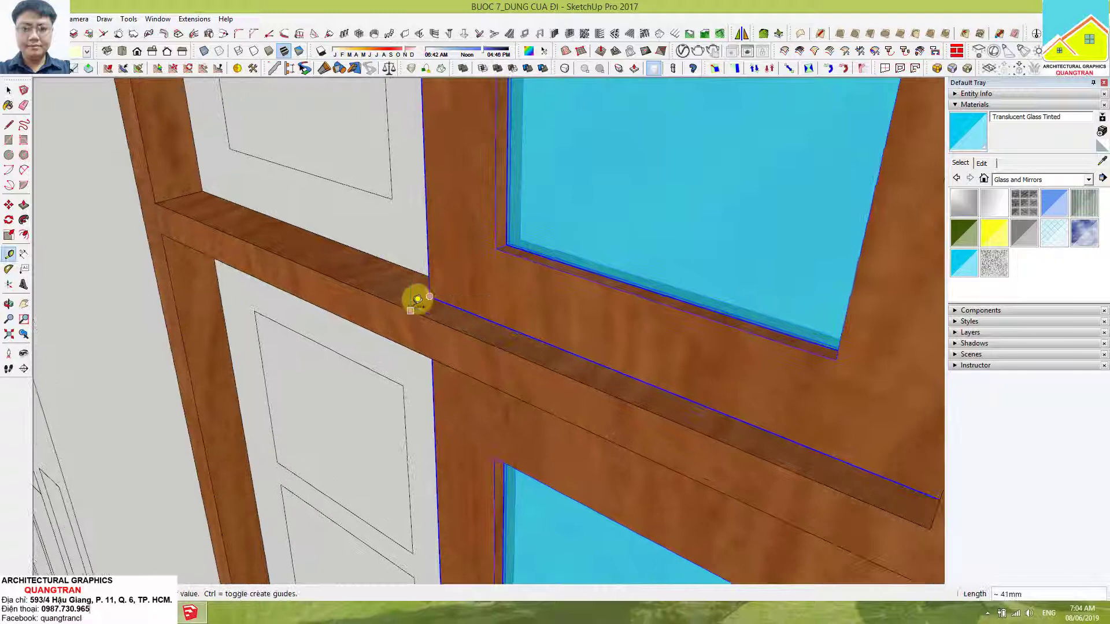
{"action": "scroll", "coordinate": [399, 284], "scroll_direction": "down", "scroll_amount": 2}
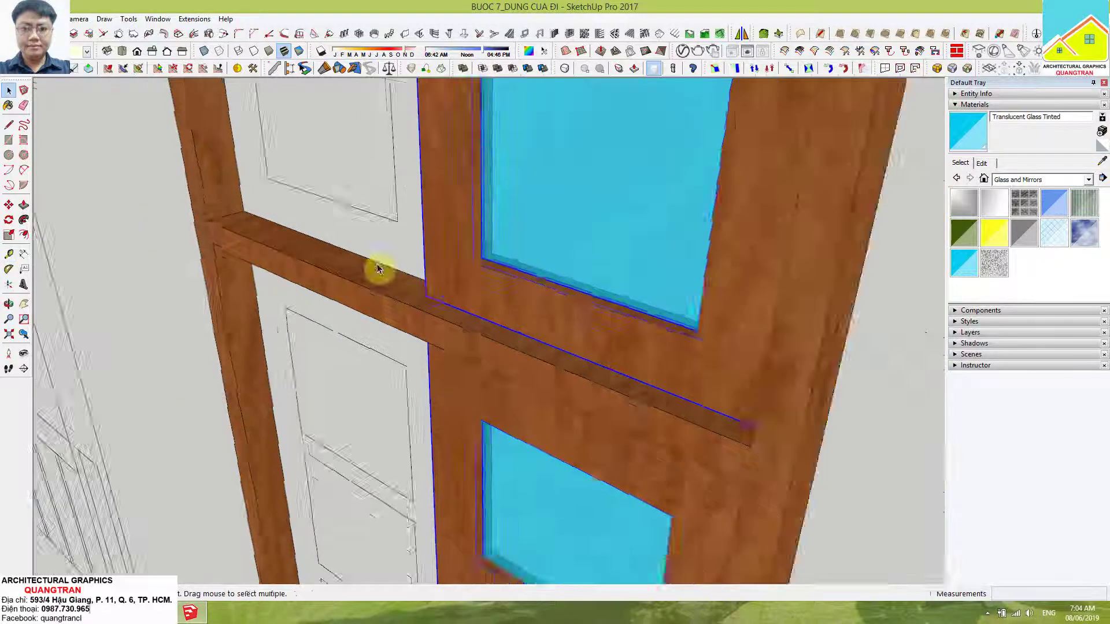
{"action": "scroll", "coordinate": [474, 358], "scroll_direction": "down", "scroll_amount": 3}
{"action": "scroll", "coordinate": [520, 405], "scroll_direction": "down", "scroll_amount": 2}
Move the door leaf 20 mm along the green axis
{"action": "key", "text": "m"}
{"action": "left_click", "coordinate": [515, 420]}
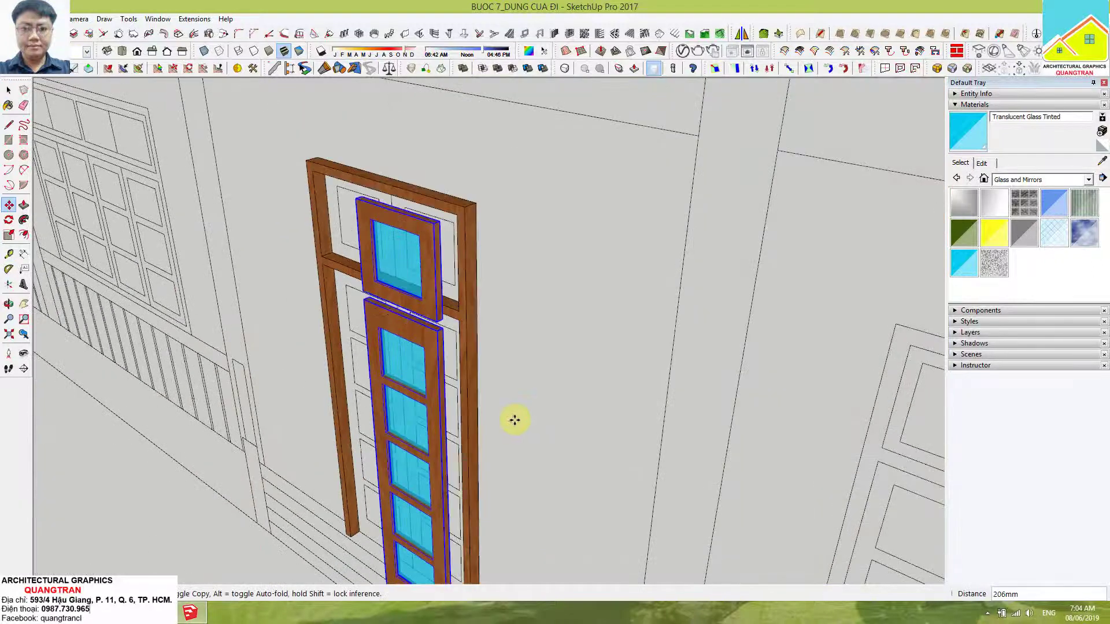
{"action": "type", "text": "20"}
{"action": "key", "text": "Return"}
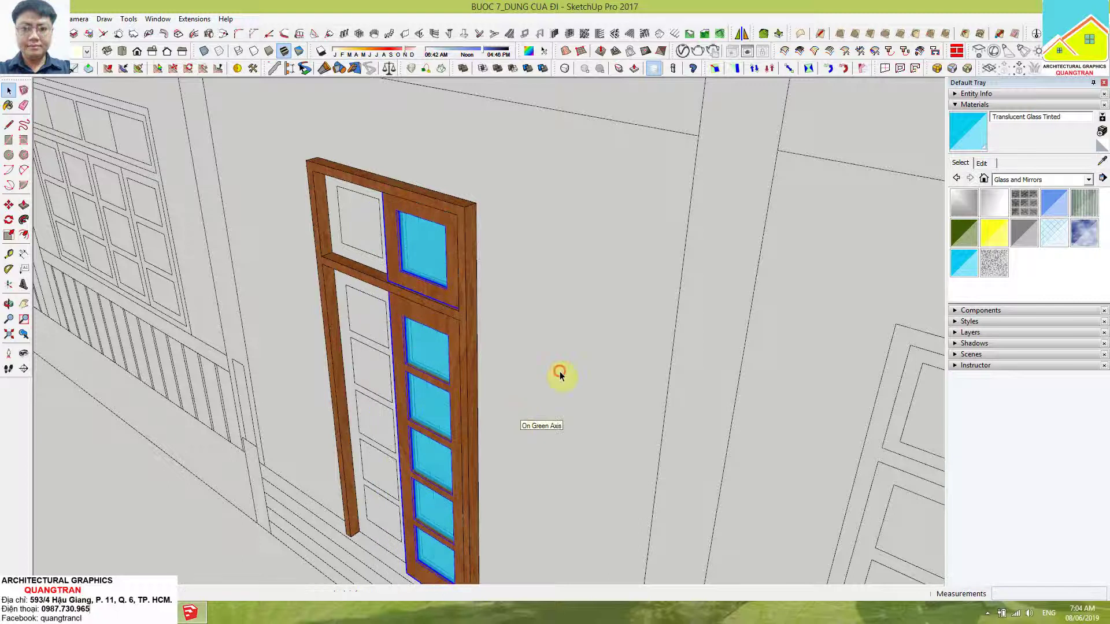
{"action": "key", "text": "space"}
Orbit out to the whole building and move the front wall away from the door
{"action": "middle_click_drag", "start_coordinate": [416, 384], "coordinate": [343, 392]}
{"action": "scroll", "coordinate": [404, 329], "scroll_direction": "down", "scroll_amount": 2}
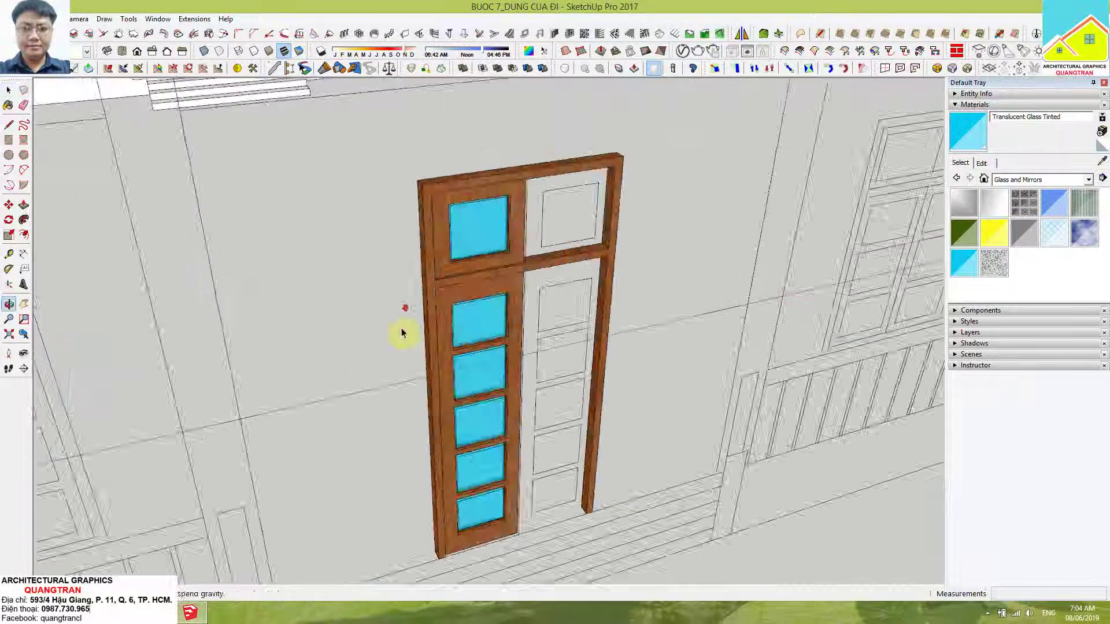
{"action": "scroll", "coordinate": [458, 347], "scroll_direction": "down", "scroll_amount": 4}
{"action": "middle_click_drag", "start_coordinate": [459, 346], "coordinate": [426, 365]}
{"action": "middle_click_drag", "start_coordinate": [489, 378], "coordinate": [463, 325]}
{"action": "key", "text": "m"}
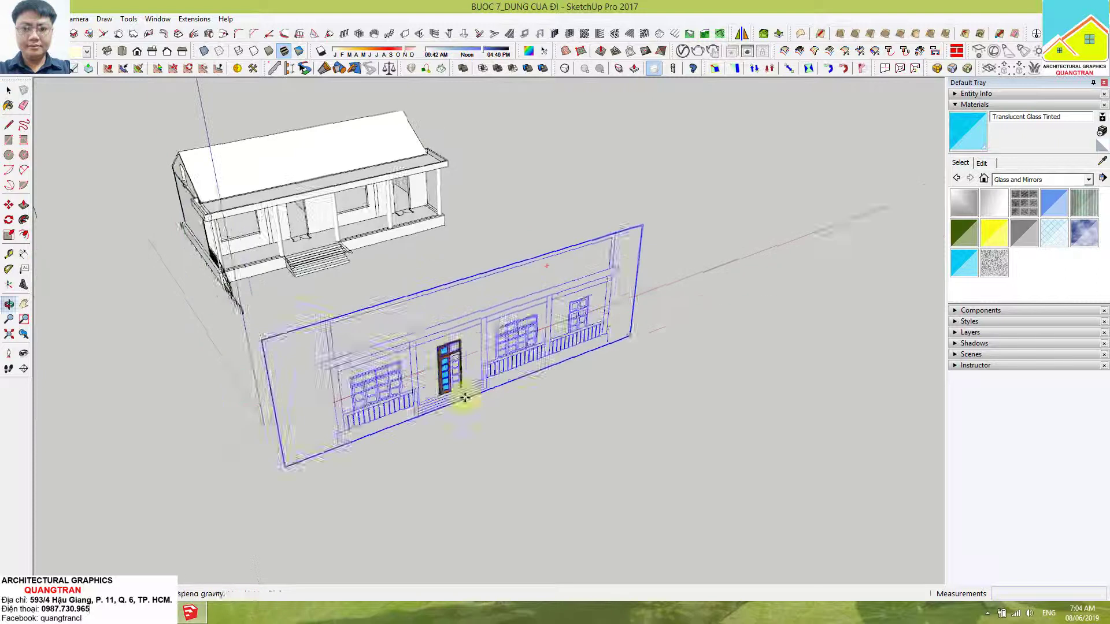
{"action": "left_click", "coordinate": [570, 359]}
{"action": "left_click", "coordinate": [678, 309]}
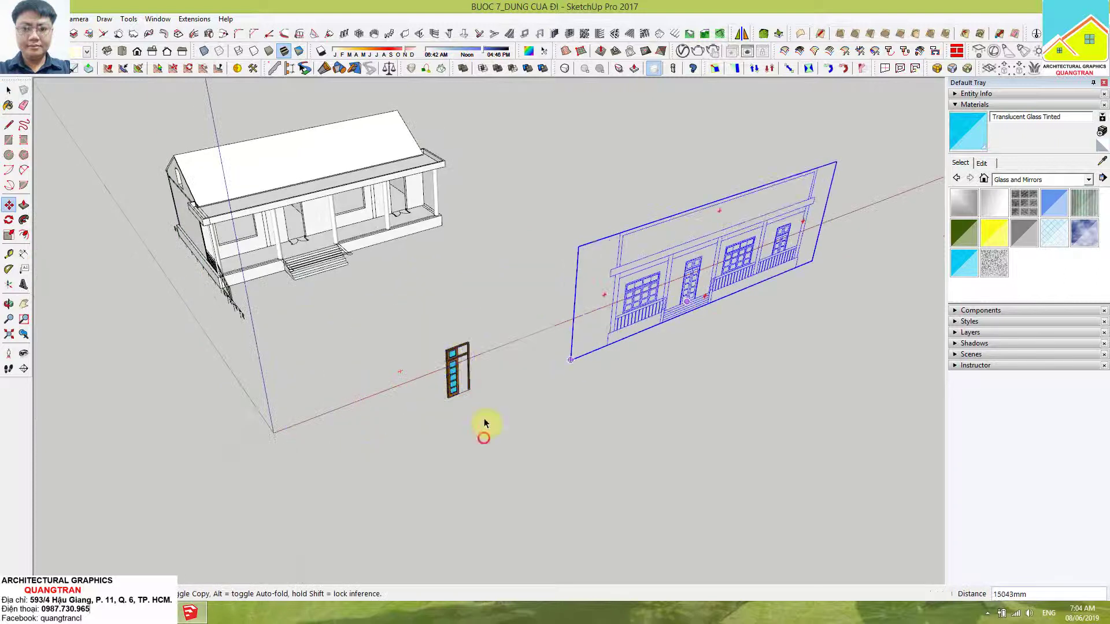
{"action": "key", "text": "space"}
Select both the upper and lower door sashes together
{"action": "scroll", "coordinate": [456, 307], "scroll_direction": "up", "scroll_amount": 4}
{"action": "middle_click_drag", "start_coordinate": [297, 342], "coordinate": [424, 324]}
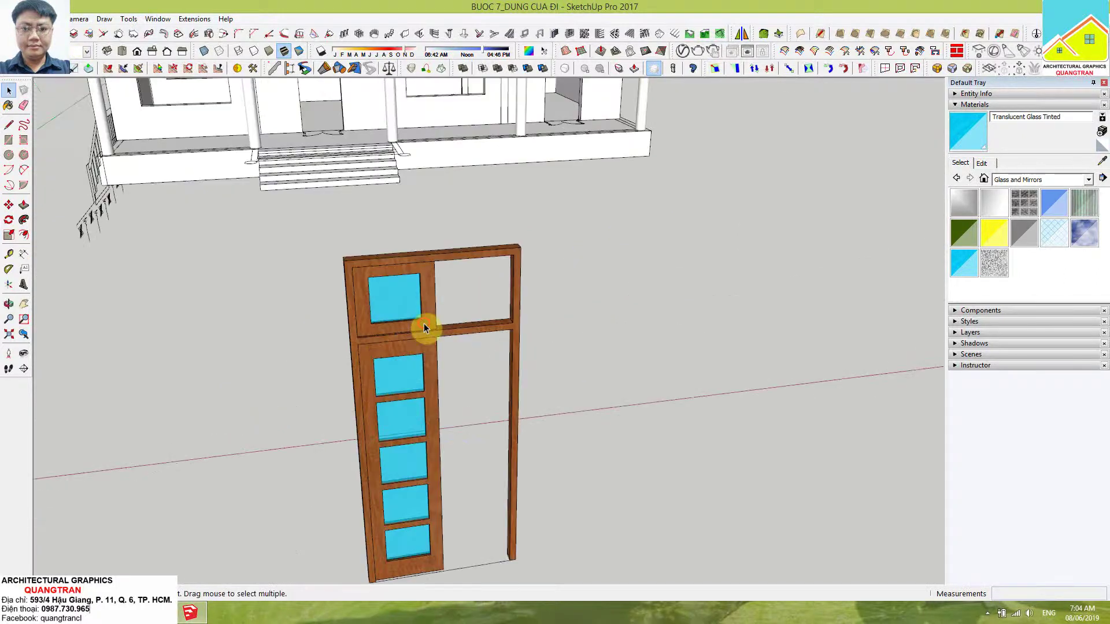
{"action": "scroll", "coordinate": [414, 313], "scroll_direction": "up", "scroll_amount": 2}
{"action": "left_click", "coordinate": [408, 304]}
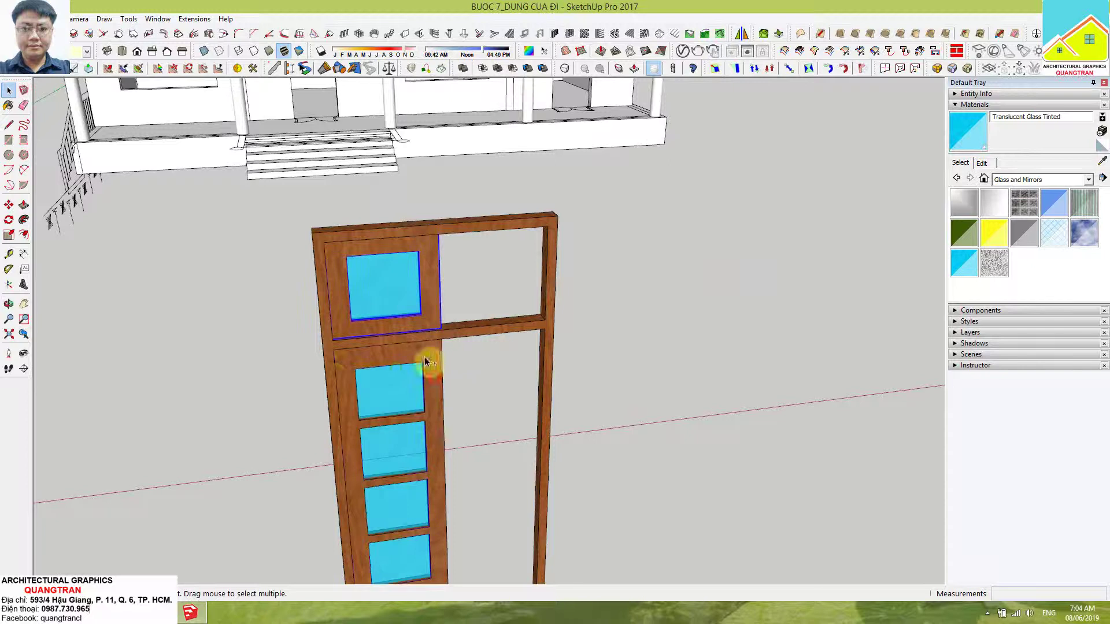
{"action": "left_click", "coordinate": [338, 373], "text": "shift"}
{"action": "middle_click_drag", "start_coordinate": [329, 377], "coordinate": [380, 372]}
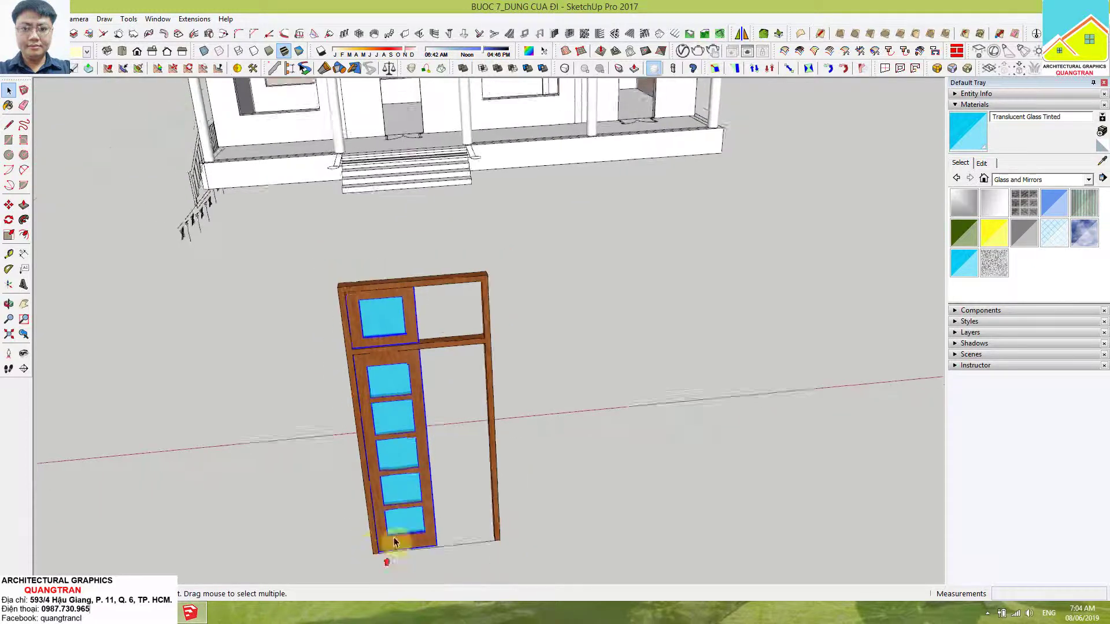
{"action": "scroll", "coordinate": [387, 572], "scroll_direction": "up", "scroll_amount": 3}
Copy the glazed door half from its bottom corner to sit beside the original as the right half
{"action": "scroll", "coordinate": [378, 523], "scroll_direction": "up", "scroll_amount": 3}
{"action": "scroll", "coordinate": [315, 496], "scroll_direction": "up", "scroll_amount": 2}
{"action": "left_click_drag", "start_coordinate": [312, 492], "coordinate": [284, 448]}
{"action": "key", "text": "m"}
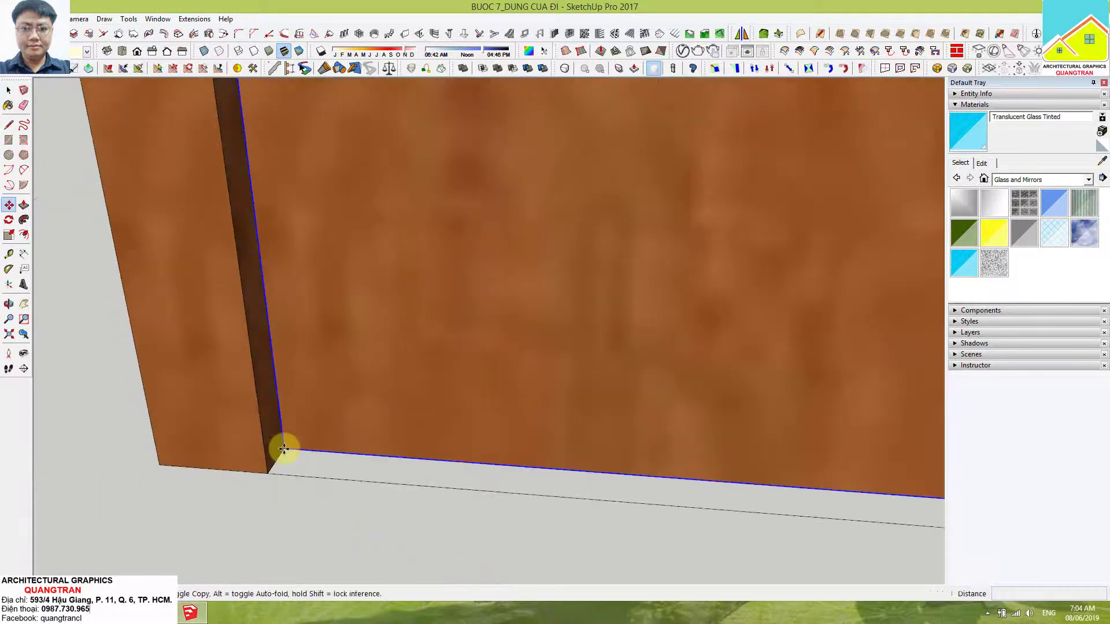
{"action": "left_click", "coordinate": [284, 448]}
{"action": "scroll", "coordinate": [436, 445], "scroll_direction": "down", "scroll_amount": 2}
{"action": "scroll", "coordinate": [539, 448], "scroll_direction": "down", "scroll_amount": 2}
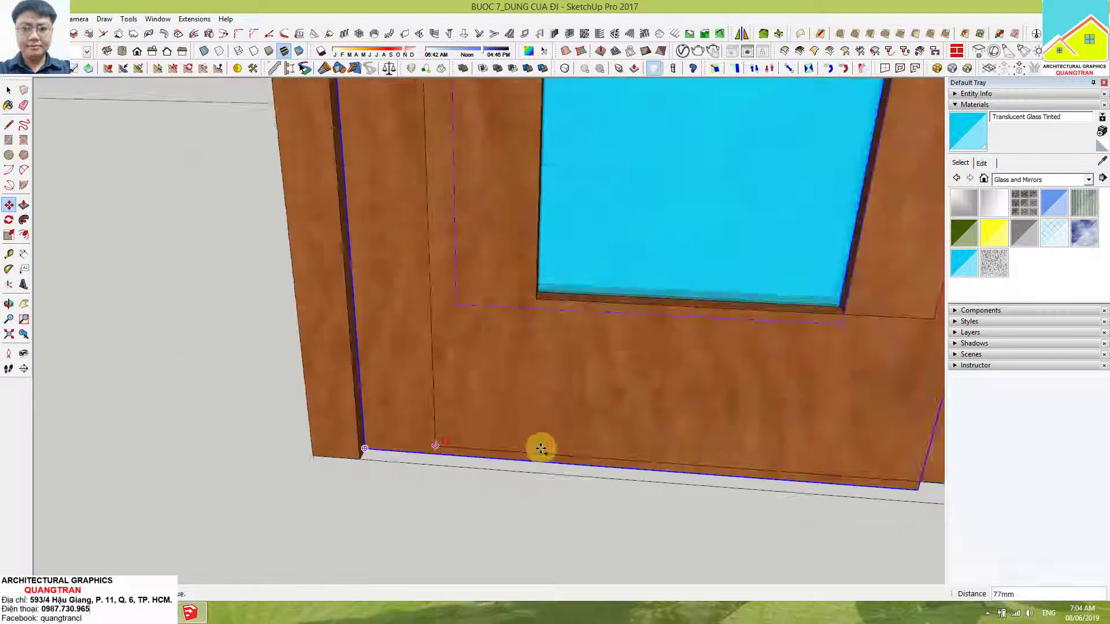
{"action": "scroll", "coordinate": [734, 460], "scroll_direction": "down", "scroll_amount": 2}
{"action": "left_click", "coordinate": [734, 470]}
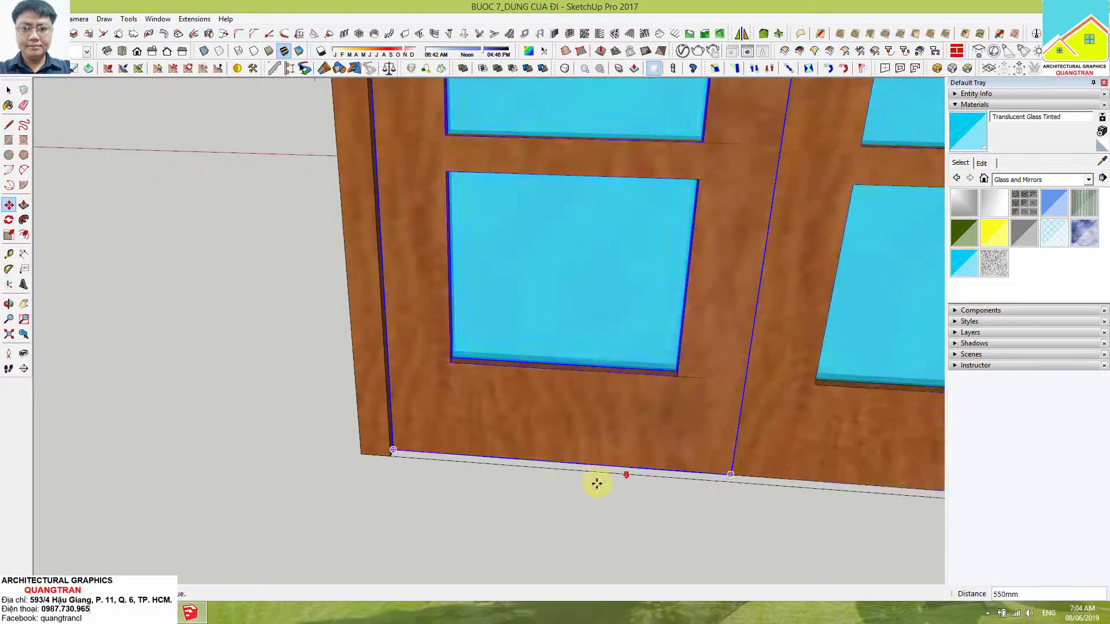
{"action": "key", "text": "space"}
{"action": "scroll", "coordinate": [563, 478], "scroll_direction": "down", "scroll_amount": 5}
{"action": "middle_click_drag", "start_coordinate": [673, 540], "coordinate": [867, 541]}
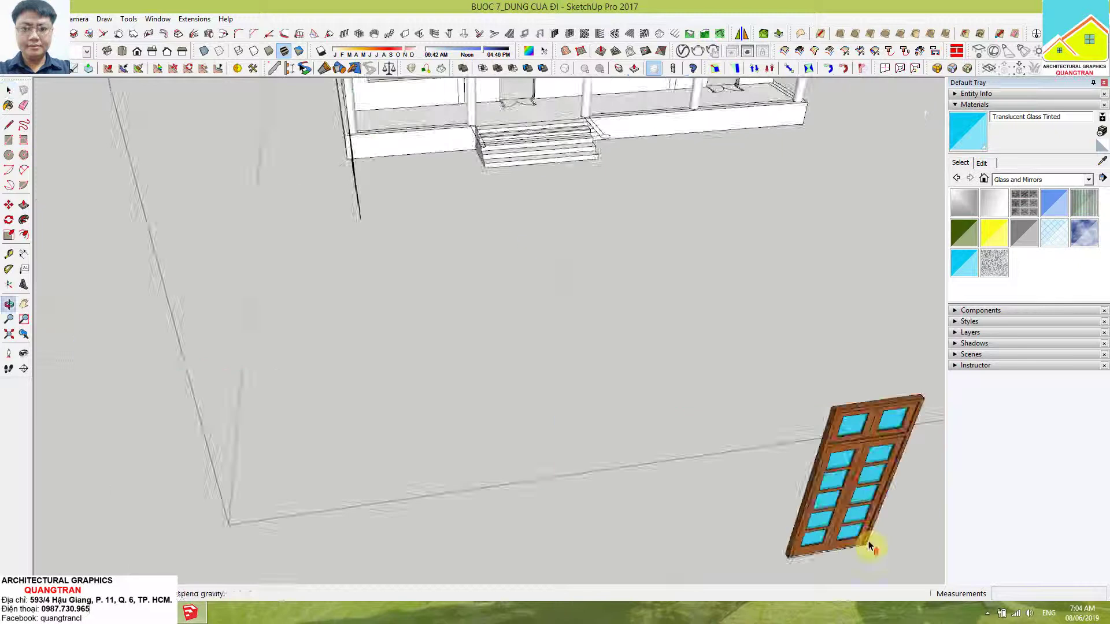
{"action": "scroll", "coordinate": [857, 499], "scroll_direction": "up", "scroll_amount": 3}
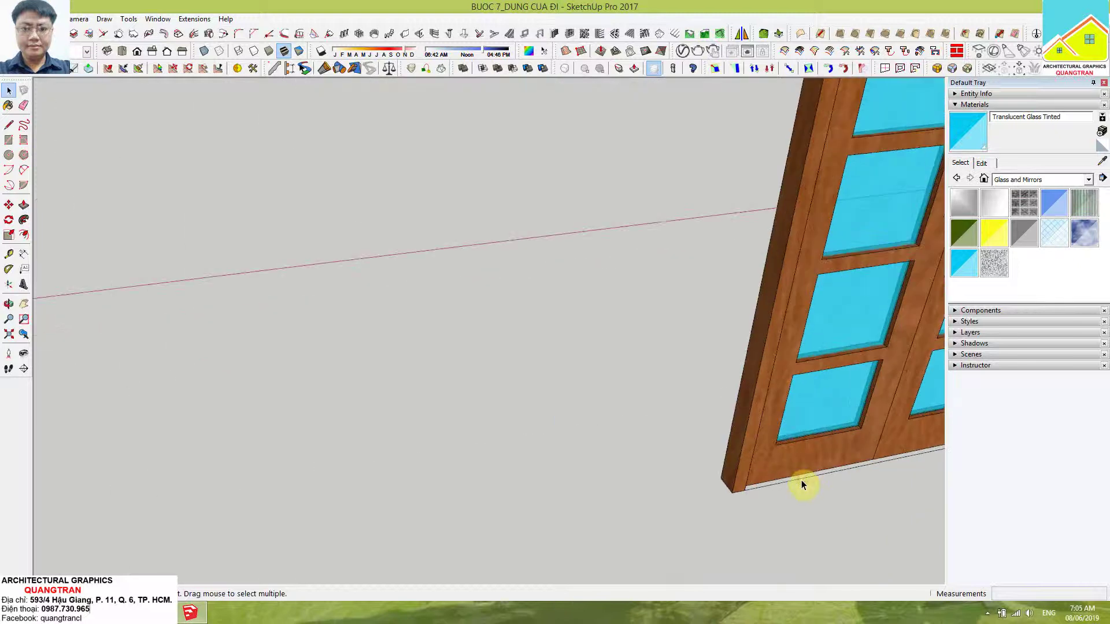
Open the door's bottom sill for editing, then exit its editing context
{"action": "left_click", "coordinate": [801, 482]}
{"action": "double_click", "coordinate": [801, 481]}
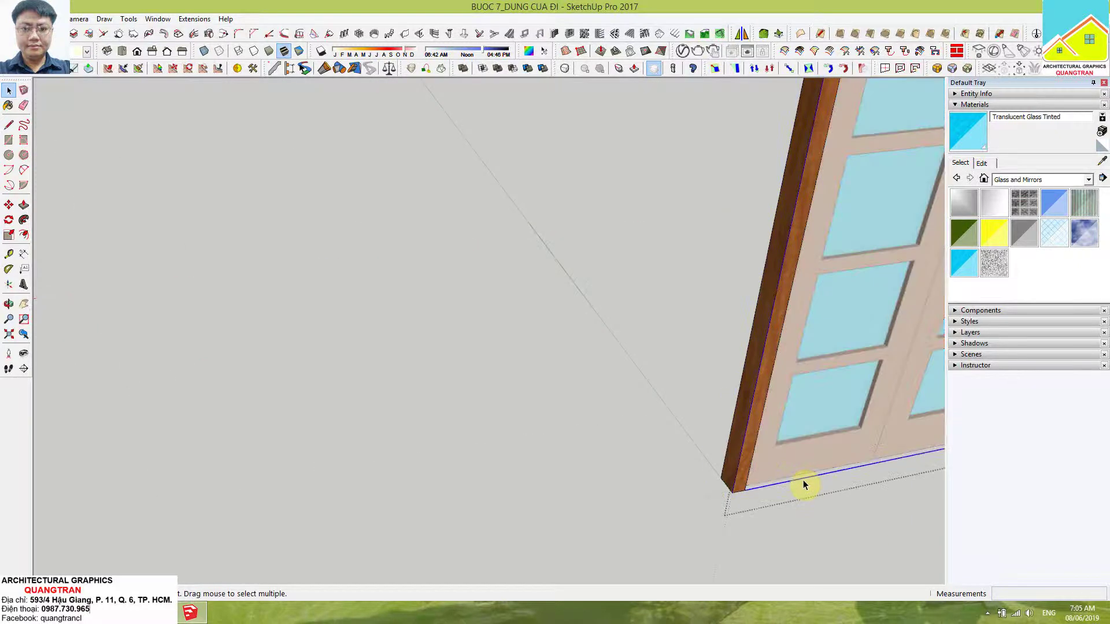
{"action": "left_click", "coordinate": [589, 505]}
{"action": "scroll", "coordinate": [662, 344], "scroll_direction": "down", "scroll_amount": 5}
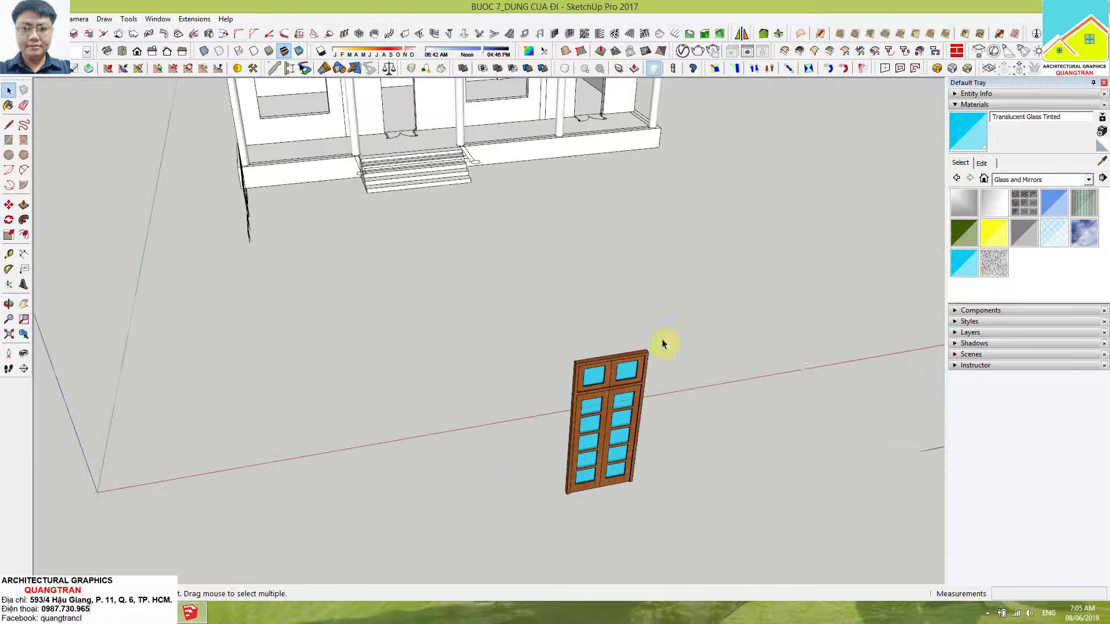
Select all the double-door parts, make them one group, and deselect
{"action": "left_click_drag", "start_coordinate": [662, 335], "coordinate": [526, 479]}
{"action": "right_click", "coordinate": [580, 433]}
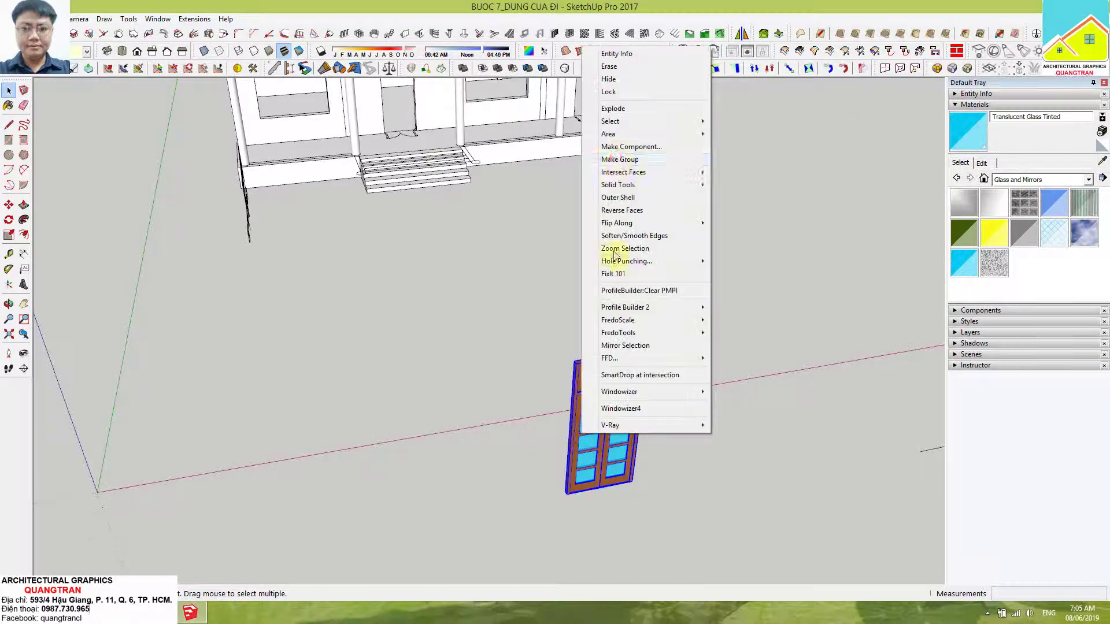
{"action": "left_click", "coordinate": [619, 158]}
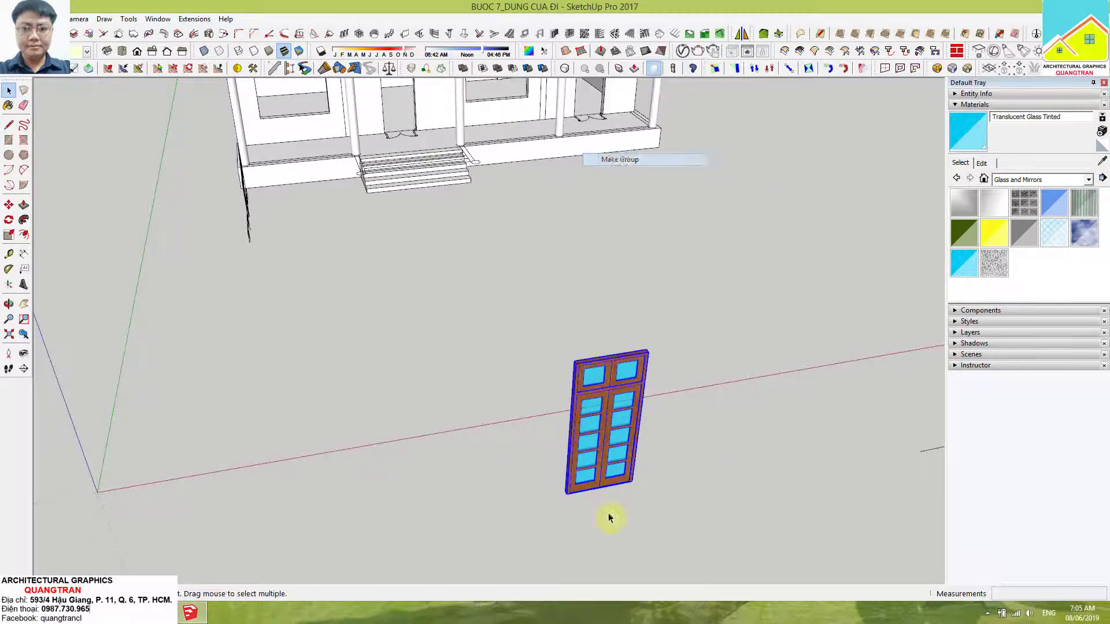
{"action": "left_click", "coordinate": [56, 210]}
Move the grouped door by its bottom-left corner onto the doorway's floor corner
{"action": "scroll", "coordinate": [577, 474], "scroll_direction": "up", "scroll_amount": 5}
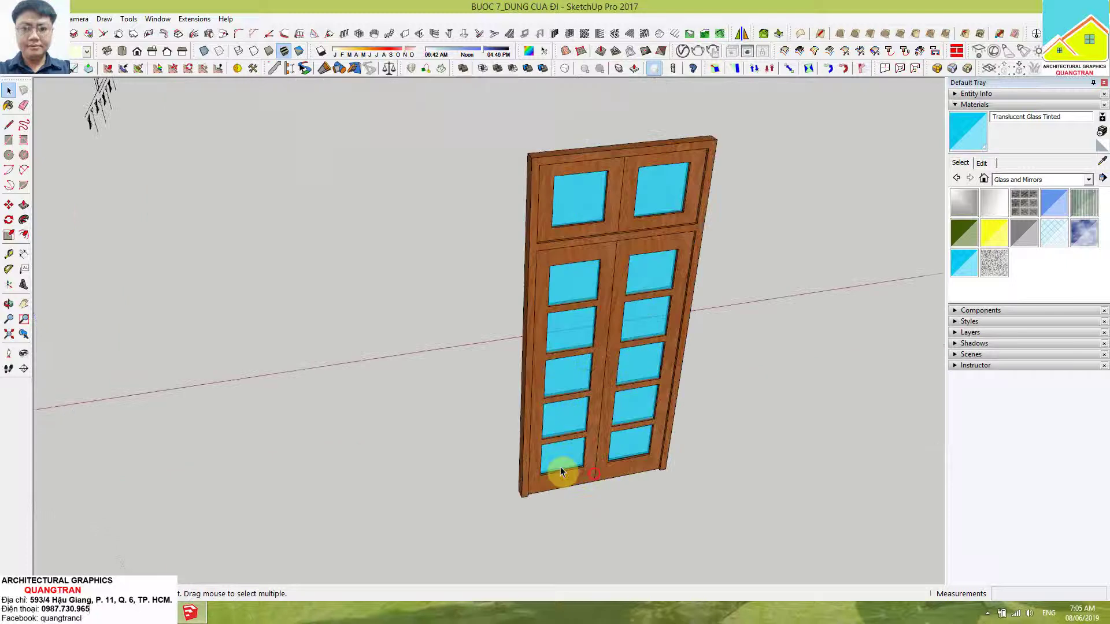
{"action": "left_click", "coordinate": [560, 471]}
{"action": "key", "text": "m"}
{"action": "scroll", "coordinate": [527, 501], "scroll_direction": "up", "scroll_amount": 5}
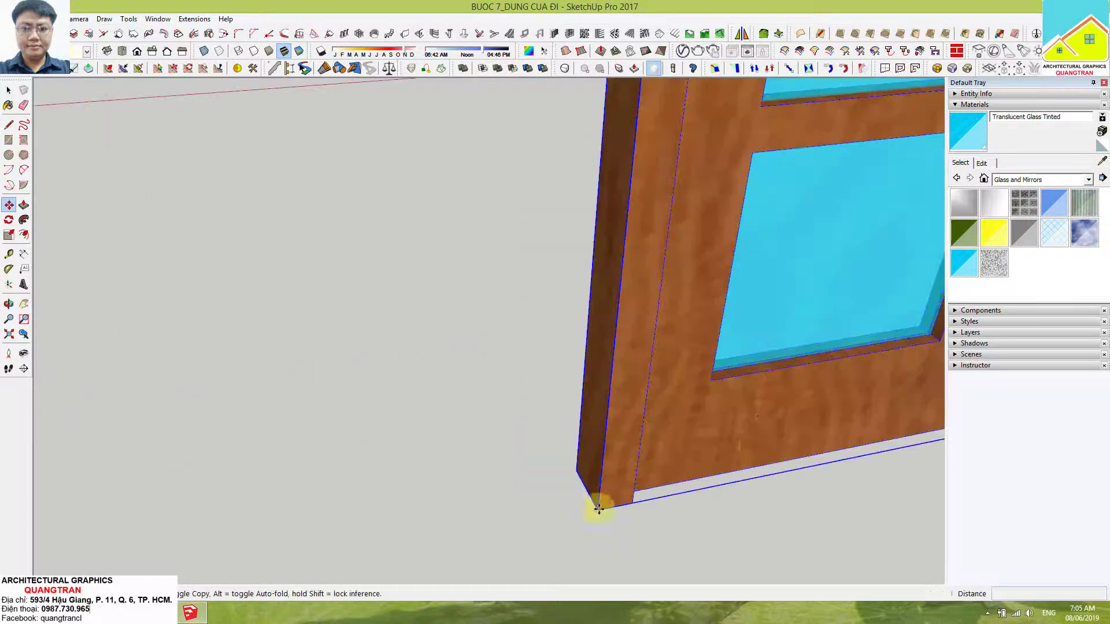
{"action": "left_click", "coordinate": [598, 508]}
{"action": "scroll", "coordinate": [558, 444], "scroll_direction": "down", "scroll_amount": 5}
{"action": "scroll", "coordinate": [558, 446], "scroll_direction": "down", "scroll_amount": 5}
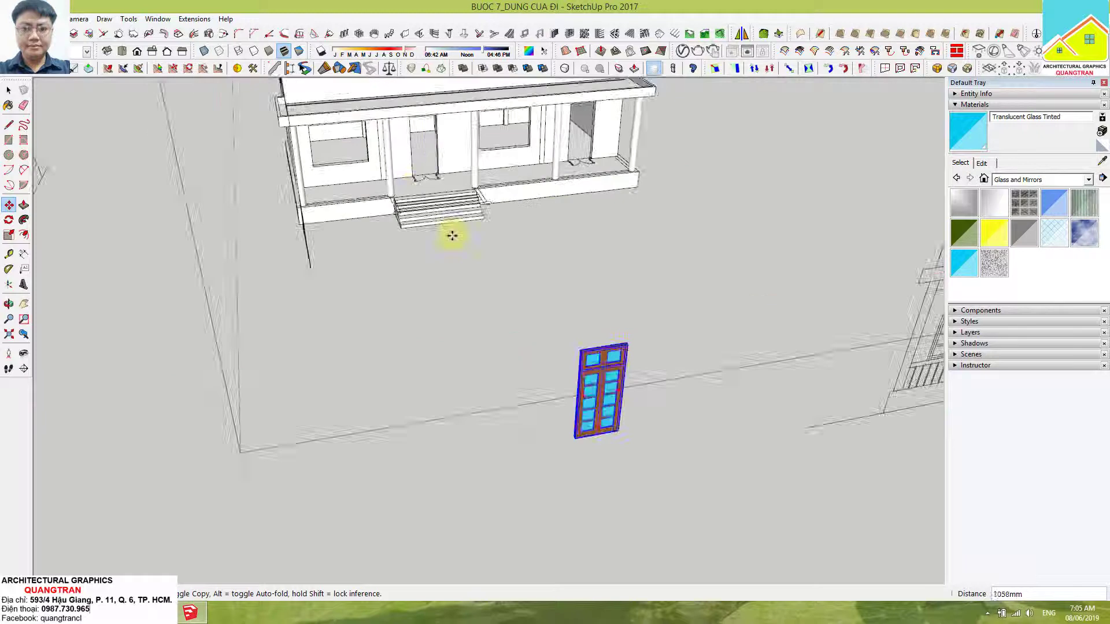
{"action": "scroll", "coordinate": [417, 181], "scroll_direction": "up", "scroll_amount": 2}
{"action": "scroll", "coordinate": [437, 178], "scroll_direction": "up", "scroll_amount": 2}
{"action": "scroll", "coordinate": [426, 197], "scroll_direction": "up", "scroll_amount": 3}
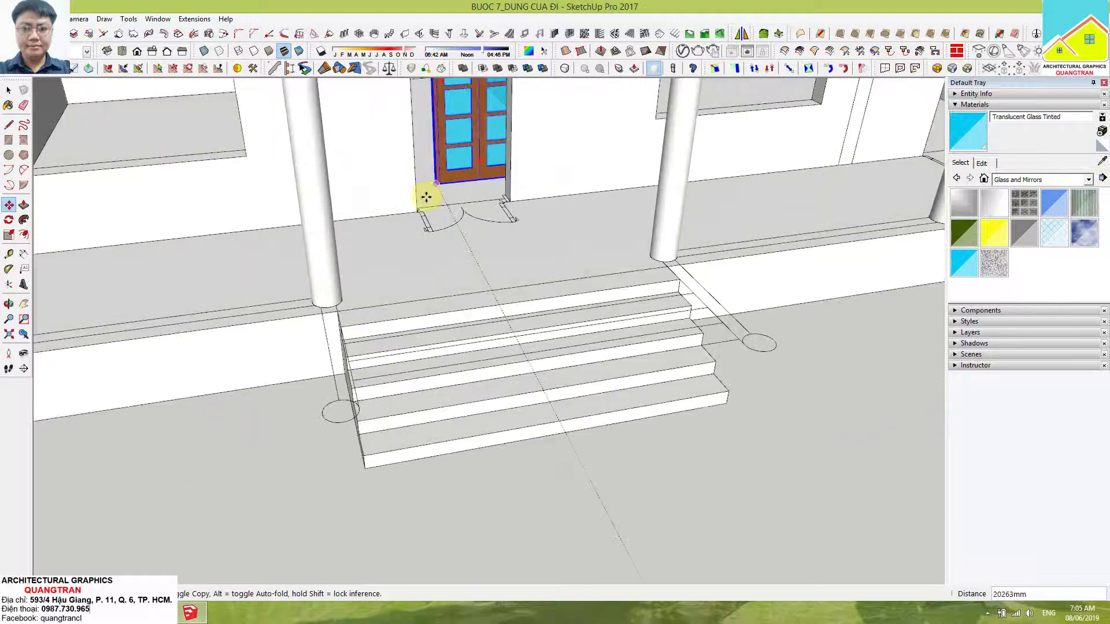
{"action": "scroll", "coordinate": [426, 197], "scroll_direction": "up", "scroll_amount": 2}
{"action": "scroll", "coordinate": [409, 218], "scroll_direction": "up", "scroll_amount": 2}
{"action": "scroll", "coordinate": [396, 236], "scroll_direction": "up", "scroll_amount": 2}
{"action": "scroll", "coordinate": [392, 240], "scroll_direction": "up", "scroll_amount": 2}
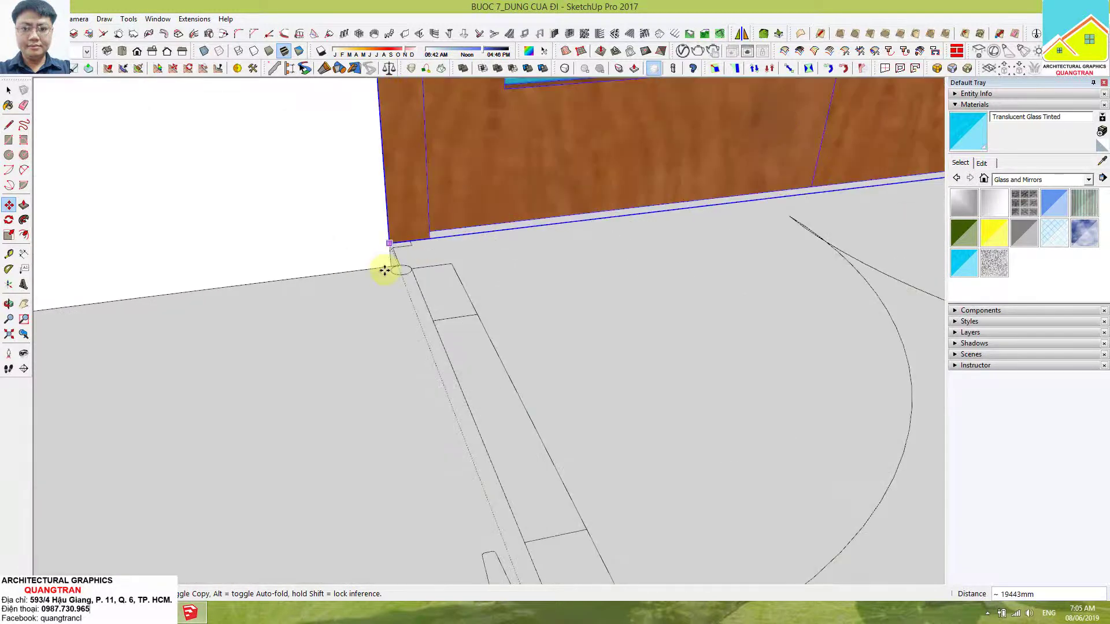
{"action": "left_click", "coordinate": [389, 268]}
Nudge the door into line with the opening's corner and check it from above
{"action": "mouse_move", "coordinate": [411, 297]}
{"action": "middle_mouse_down"}
{"action": "mouse_move", "coordinate": [280, 324]}
{"action": "mouse_move", "coordinate": [334, 298]}
{"action": "mouse_move", "coordinate": [410, 322]}
{"action": "middle_mouse_up"}
{"action": "left_click", "coordinate": [411, 322]}
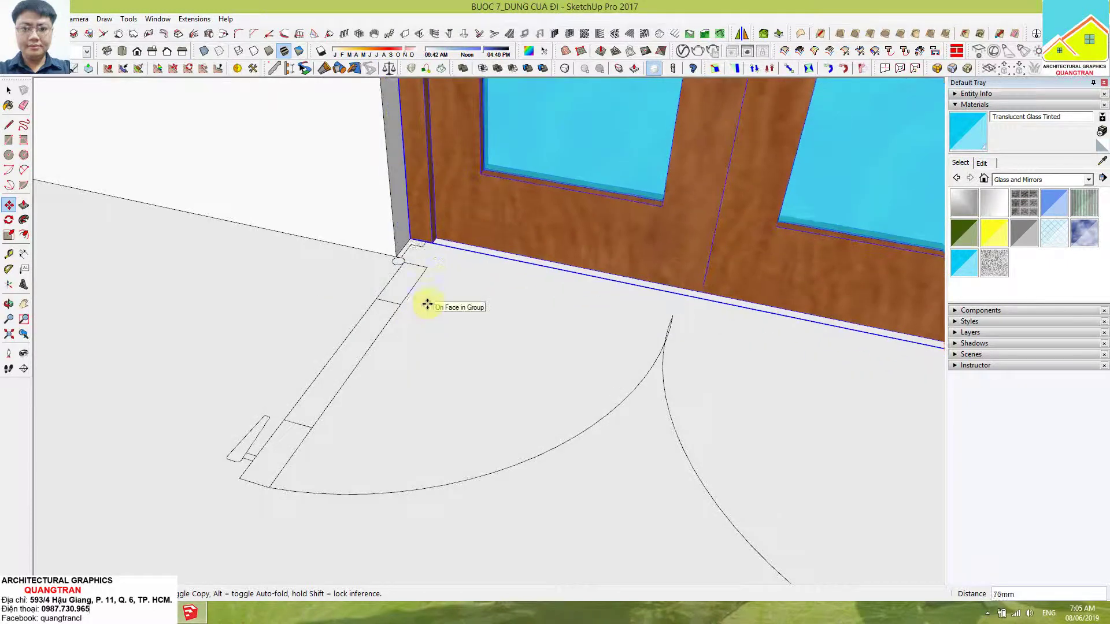
{"action": "left_click", "coordinate": [426, 304]}
{"action": "scroll", "coordinate": [426, 327], "scroll_direction": "down", "scroll_amount": 3}
{"action": "key", "text": "space"}
{"action": "scroll", "coordinate": [423, 349], "scroll_direction": "down", "scroll_amount": 1}
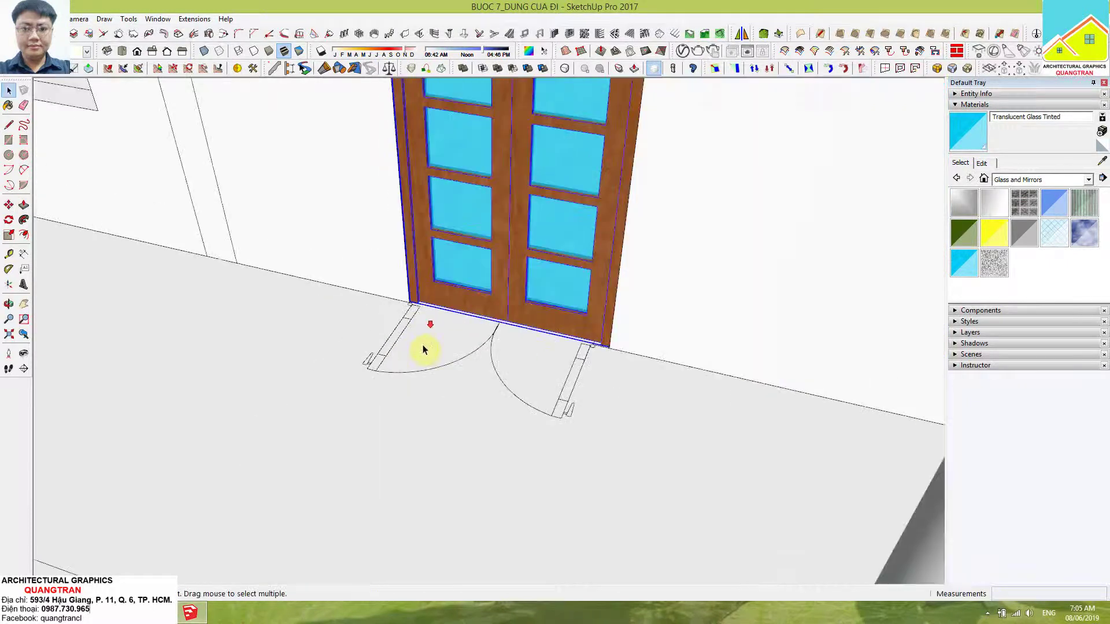
{"action": "scroll", "coordinate": [423, 349], "scroll_direction": "down", "scroll_amount": 5}
{"action": "mouse_move", "coordinate": [210, 411]}
{"action": "middle_mouse_down"}
{"action": "mouse_move", "coordinate": [178, 466]}
{"action": "mouse_move", "coordinate": [159, 362]}
{"action": "middle_mouse_up"}
Orbit to a lower view and start copying the door from its bottom corner
{"action": "scroll", "coordinate": [432, 310], "scroll_direction": "up", "scroll_amount": 3}
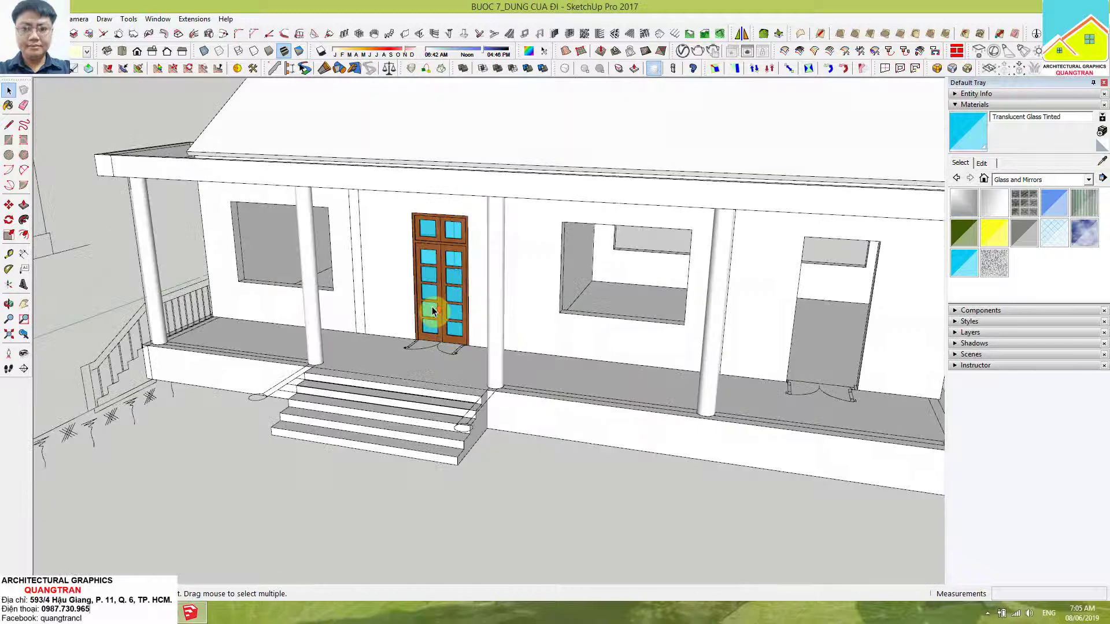
{"action": "scroll", "coordinate": [432, 310], "scroll_direction": "up", "scroll_amount": 2}
{"action": "mouse_move", "coordinate": [347, 310]}
{"action": "middle_mouse_down"}
{"action": "mouse_move", "coordinate": [388, 317]}
{"action": "mouse_move", "coordinate": [401, 342]}
{"action": "middle_mouse_up"}
{"action": "scroll", "coordinate": [467, 374], "scroll_direction": "up", "scroll_amount": 3}
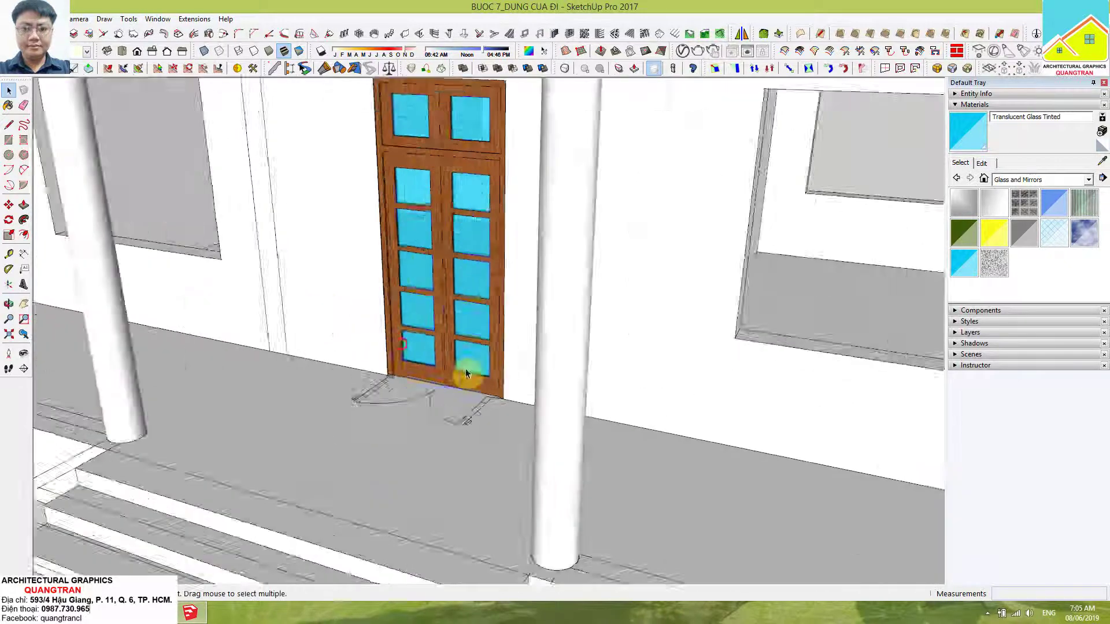
{"action": "scroll", "coordinate": [467, 374], "scroll_direction": "up", "scroll_amount": 3}
{"action": "scroll", "coordinate": [508, 330], "scroll_direction": "up", "scroll_amount": 2}
{"action": "key", "text": "m"}
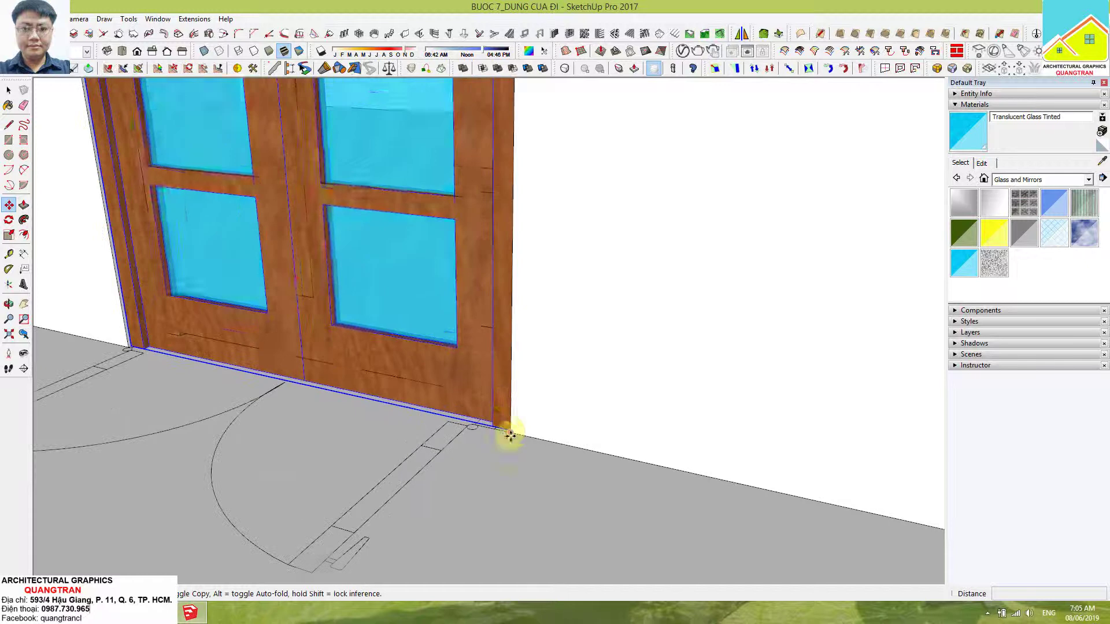
{"action": "left_click", "coordinate": [510, 433]}
Place the door copy into the second porch opening
{"action": "mouse_move", "coordinate": [508, 396]}
{"action": "middle_mouse_down"}
{"action": "mouse_move", "coordinate": [228, 376]}
{"action": "mouse_move", "coordinate": [89, 471]}
{"action": "middle_mouse_up"}
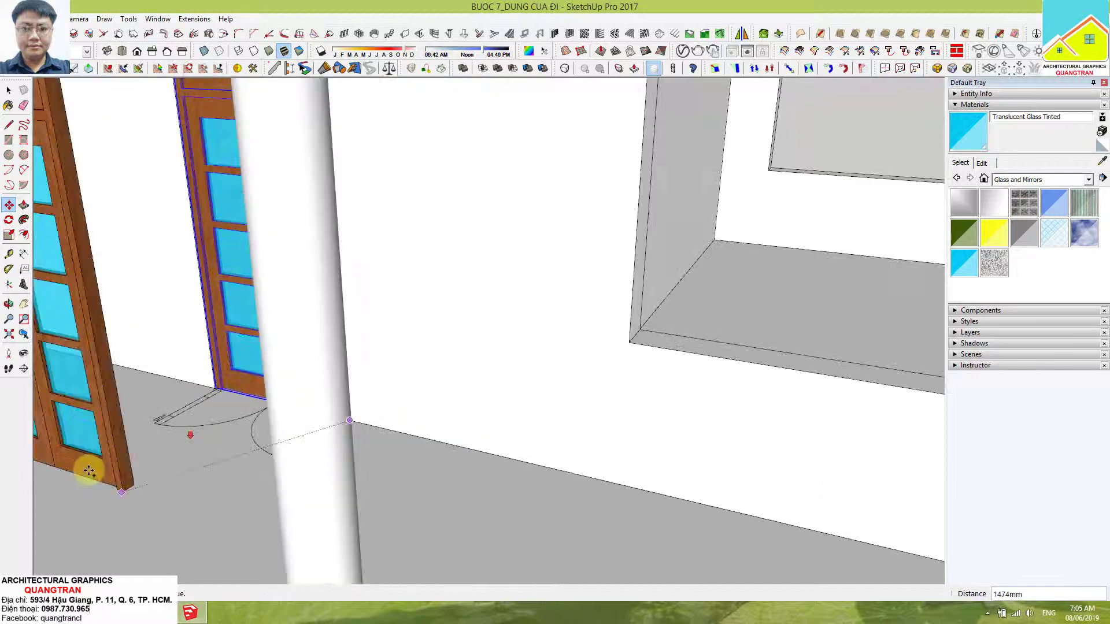
{"action": "scroll", "coordinate": [289, 422], "scroll_direction": "down", "scroll_amount": 5}
{"action": "middle_click_drag", "start_coordinate": [289, 422], "coordinate": [315, 384]}
{"action": "scroll", "coordinate": [574, 485], "scroll_direction": "down", "scroll_amount": 2}
{"action": "scroll", "coordinate": [554, 468], "scroll_direction": "up", "scroll_amount": 2}
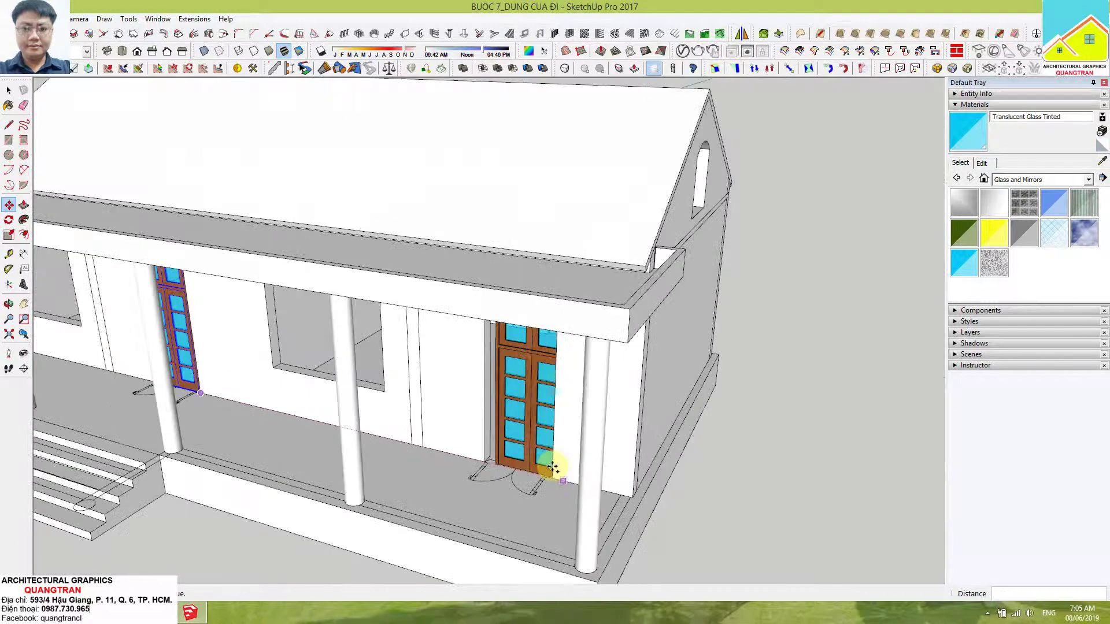
{"action": "scroll", "coordinate": [553, 468], "scroll_direction": "up", "scroll_amount": 3}
{"action": "scroll", "coordinate": [540, 466], "scroll_direction": "up", "scroll_amount": 1}
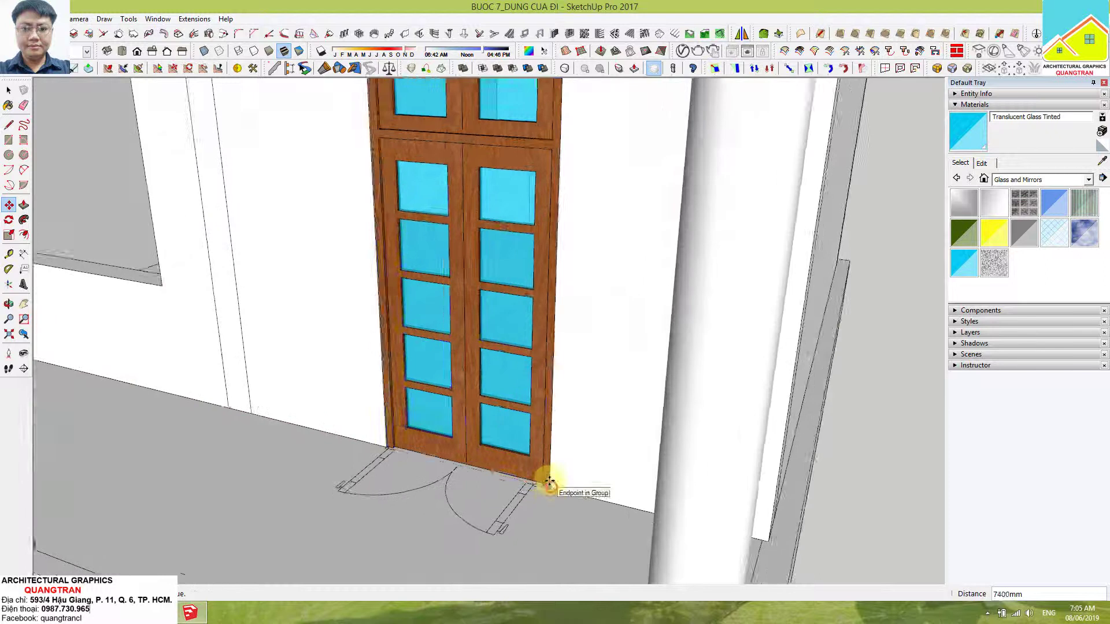
{"action": "left_click", "coordinate": [549, 481]}
Orbit to a frontal porch view, then switch to the SKETCHUP BASIC lesson outline in Word
{"action": "scroll", "coordinate": [706, 472], "scroll_direction": "down", "scroll_amount": 5}
{"action": "scroll", "coordinate": [770, 453], "scroll_direction": "down", "scroll_amount": 3}
{"action": "key", "text": "space"}
{"action": "mouse_move", "coordinate": [513, 421]}
{"action": "middle_mouse_down"}
{"action": "mouse_move", "coordinate": [537, 353]}
{"action": "mouse_move", "coordinate": [713, 396]}
{"action": "middle_mouse_up"}
{"action": "scroll", "coordinate": [743, 386], "scroll_direction": "up", "scroll_amount": 2}
{"action": "key", "text": "space"}
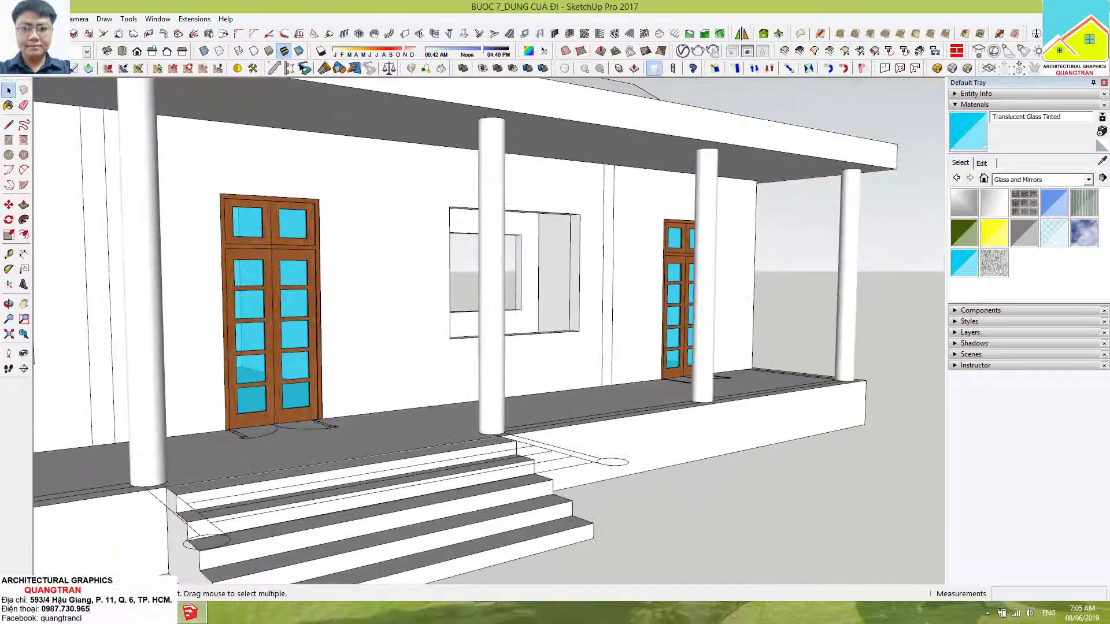
{"action": "key", "text": "alt+Tab"}
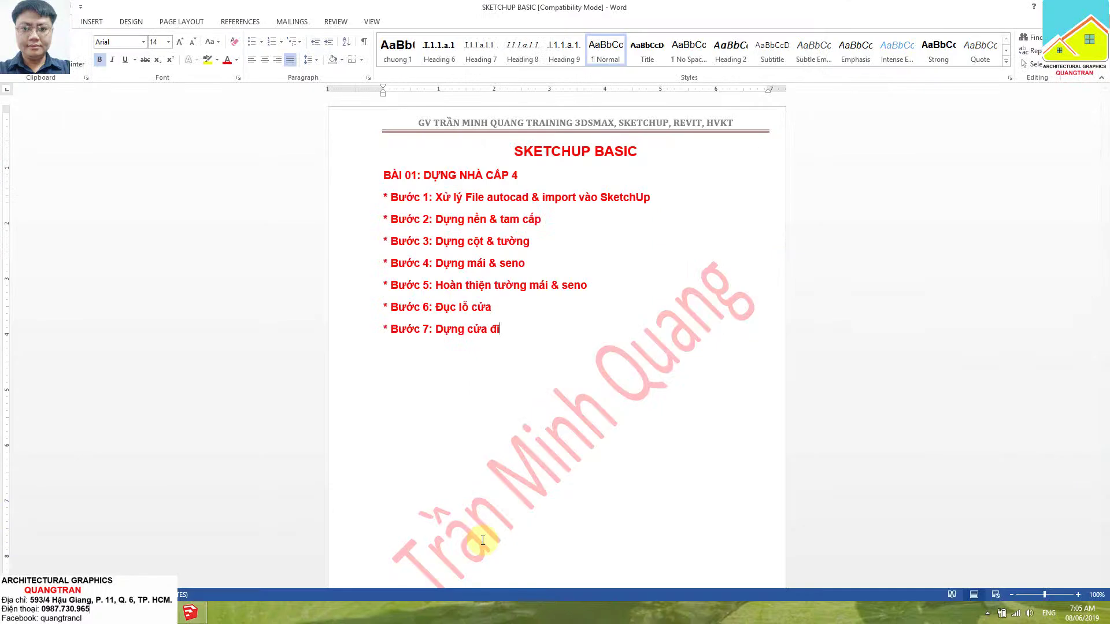